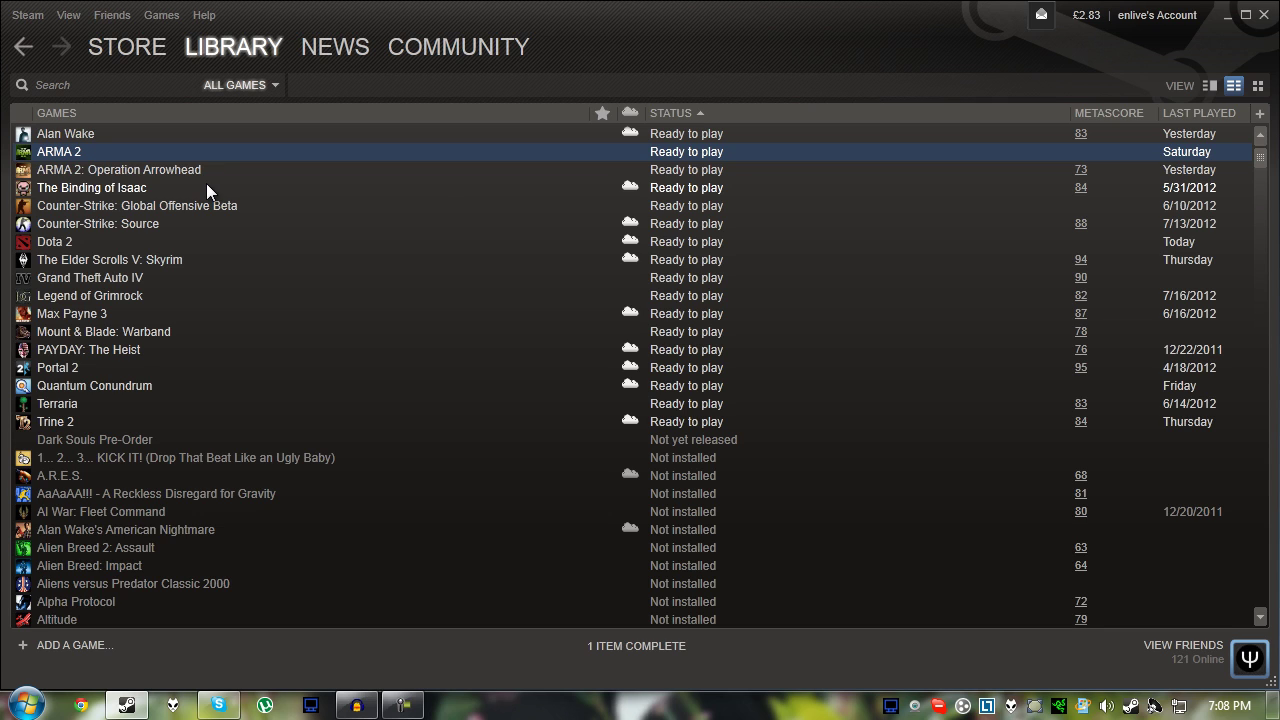
Inspect the full launch options string of ARMA 2: Operation Arrowhead in its Steam properties, then close the properties
right_click(212, 174)
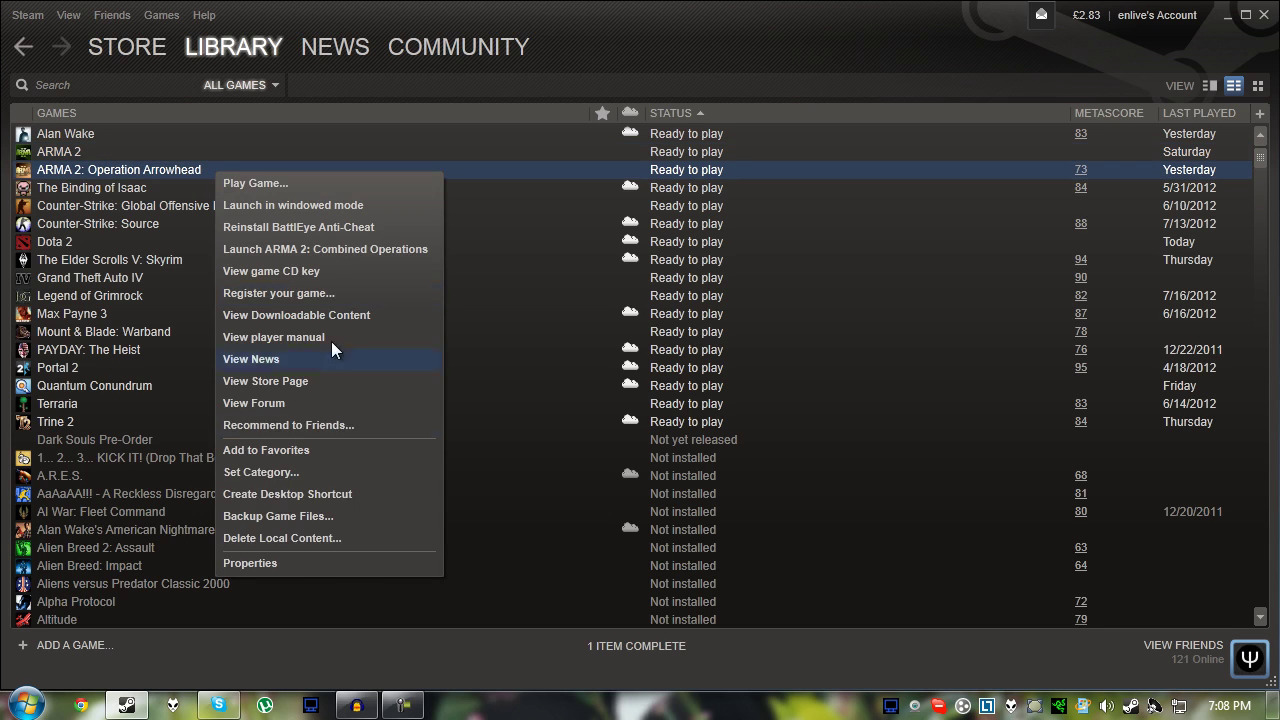
left_click(330, 563)
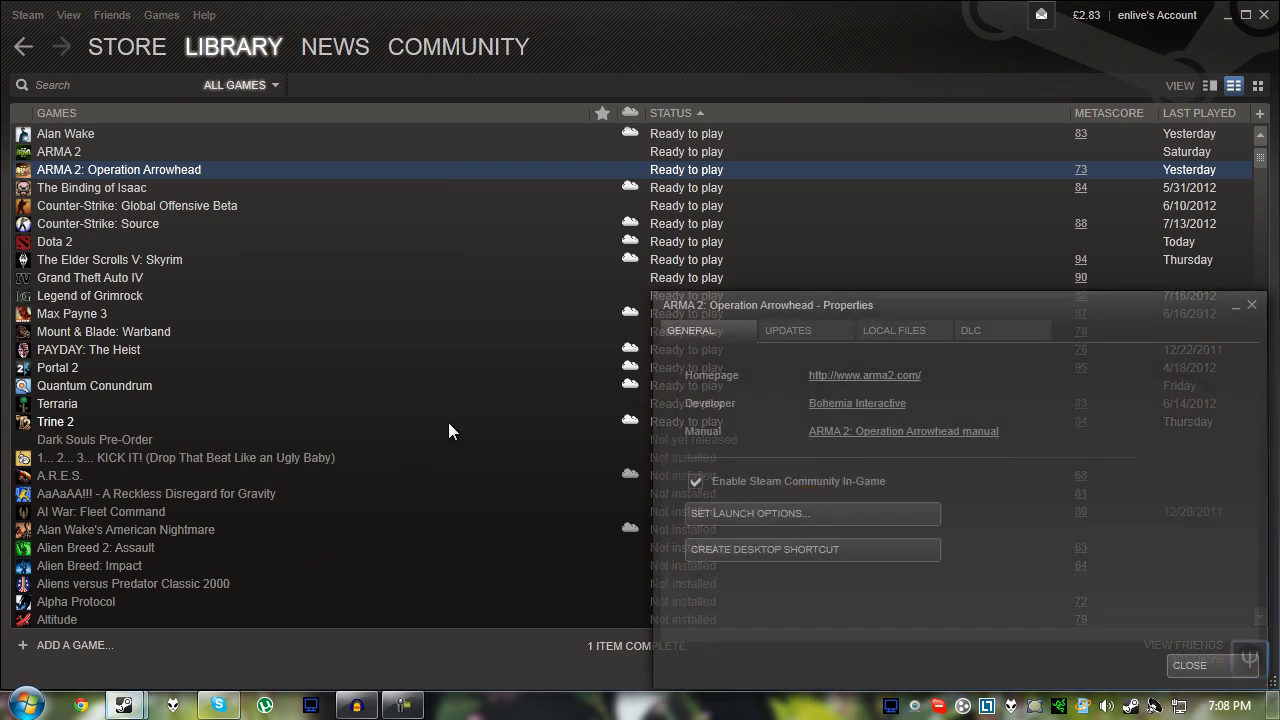
left_click(781, 514)
left_click(717, 362)
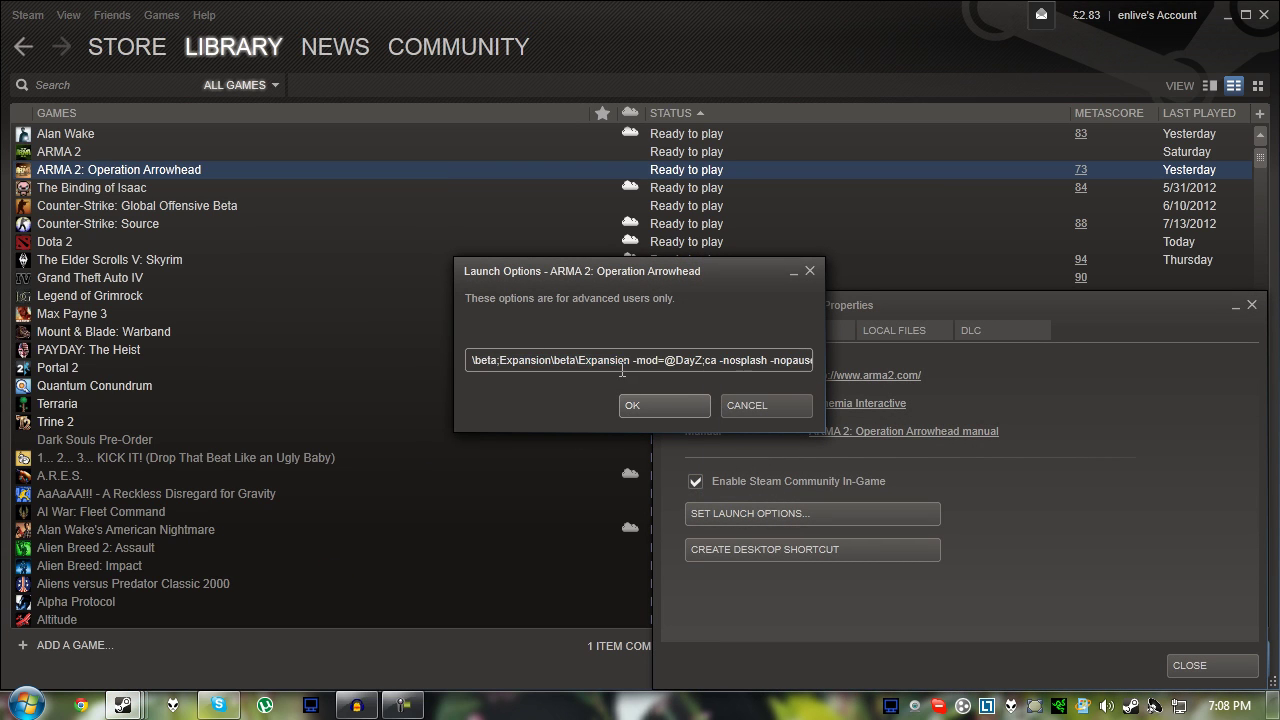
left_click_drag(596, 360, 470, 362)
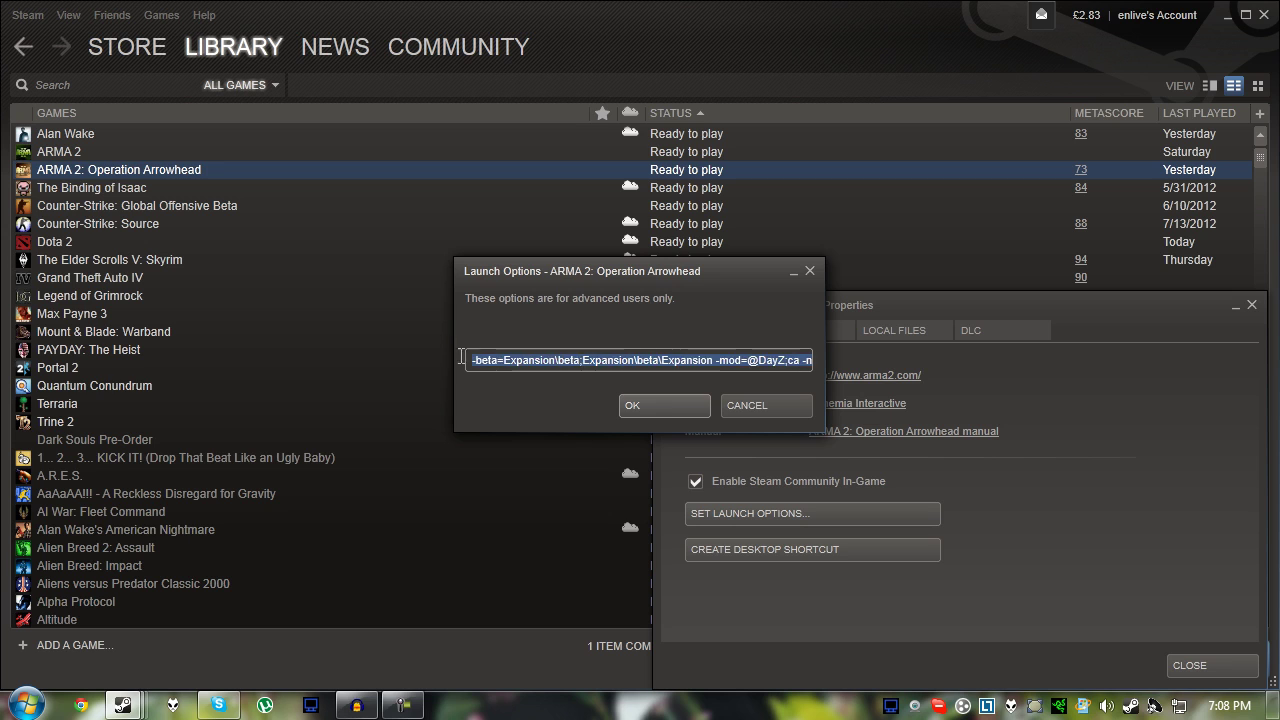
left_click(551, 362)
left_click_drag(551, 362, 800, 362)
left_click(768, 352)
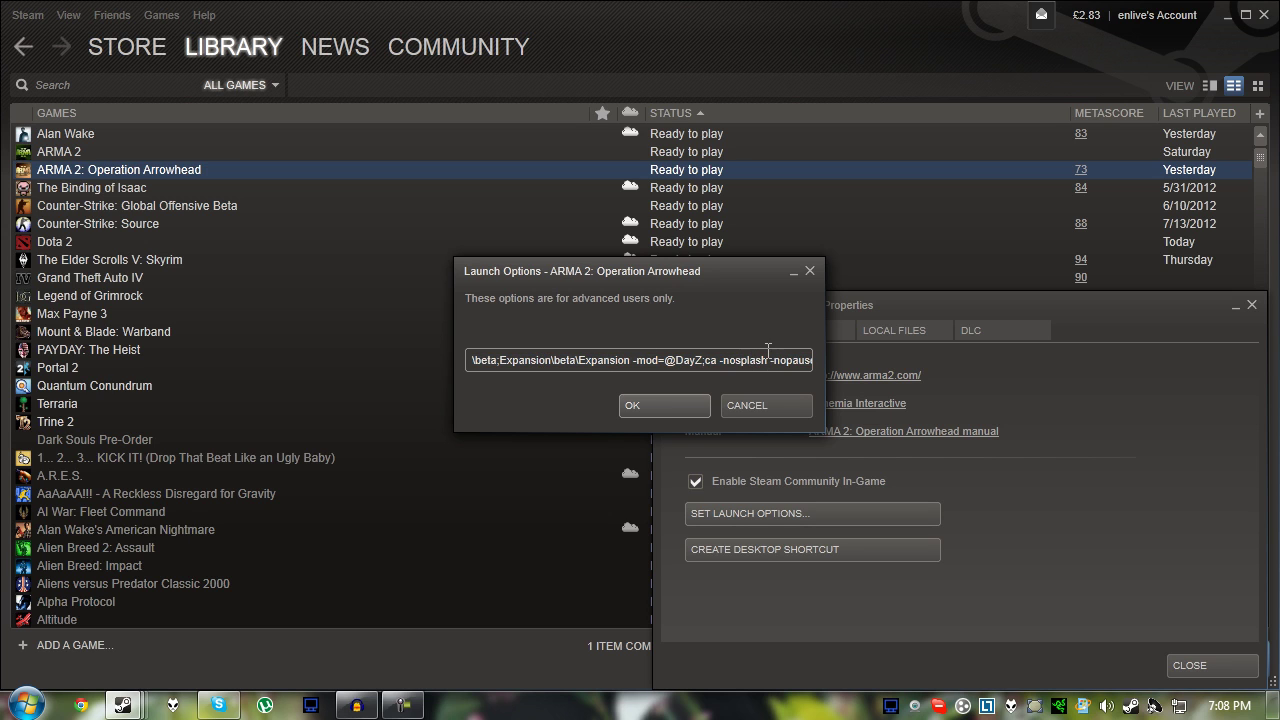
left_click(810, 271)
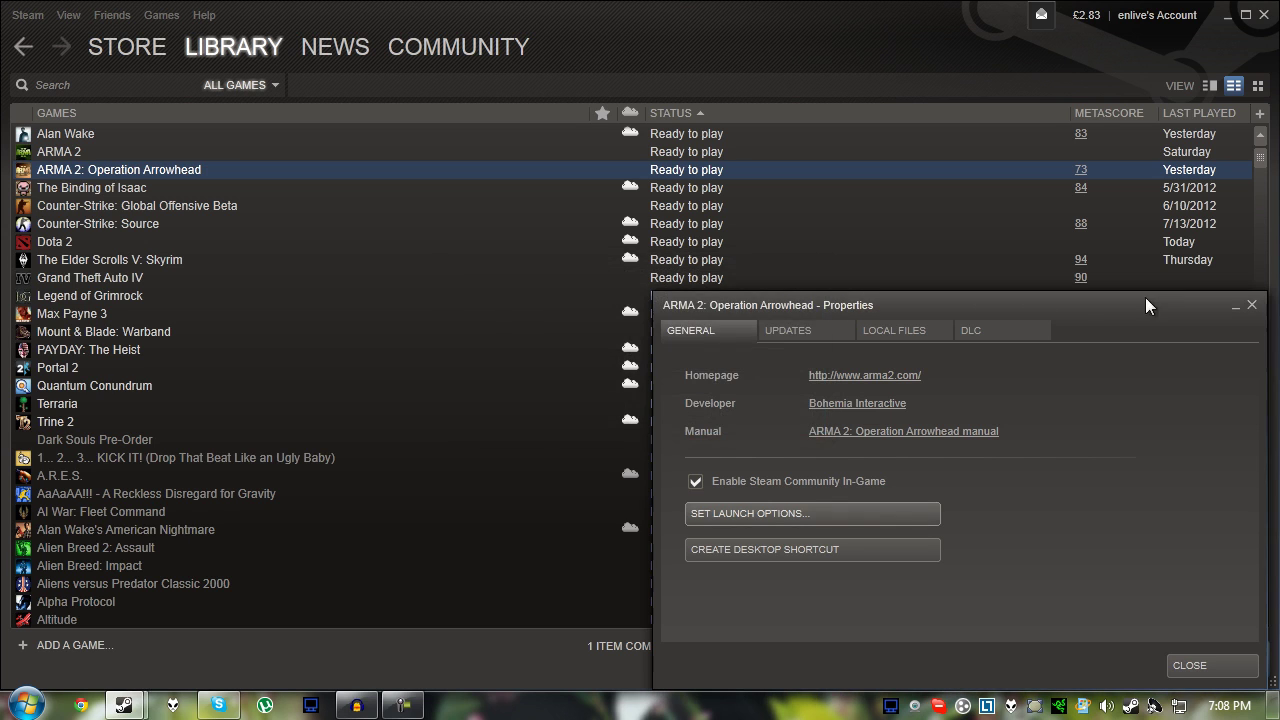
left_click(1251, 304)
Browse to the game folder C:\Program Files (x86)\Steam\steamapps\common\arma 2 operation arrowhead
left_click(27, 704)
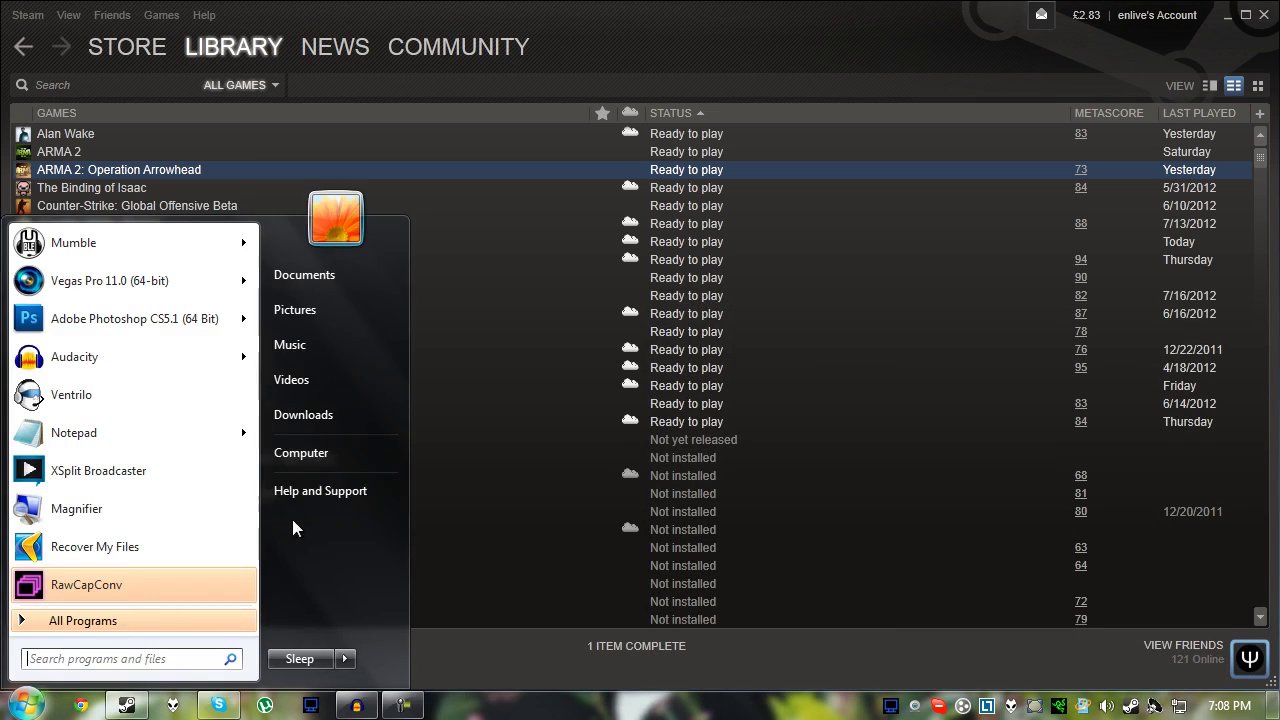
left_click(366, 441)
double_click(403, 164)
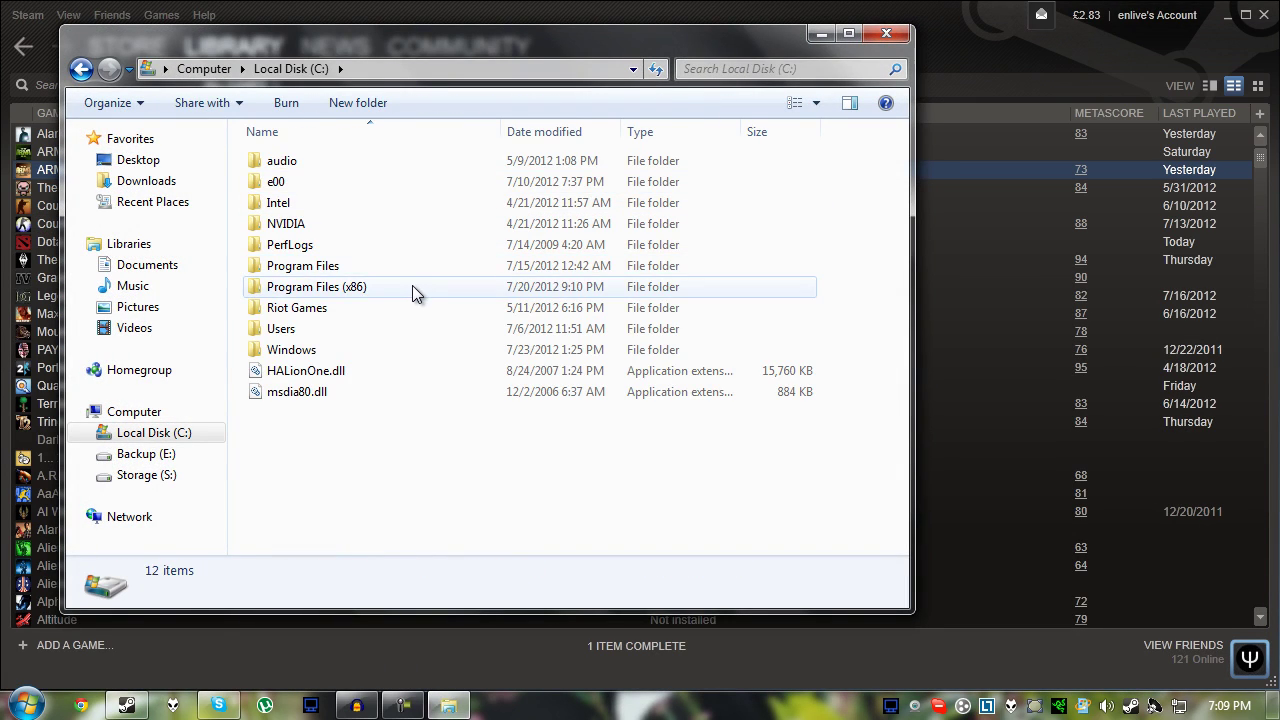
double_click(412, 287)
key("s")
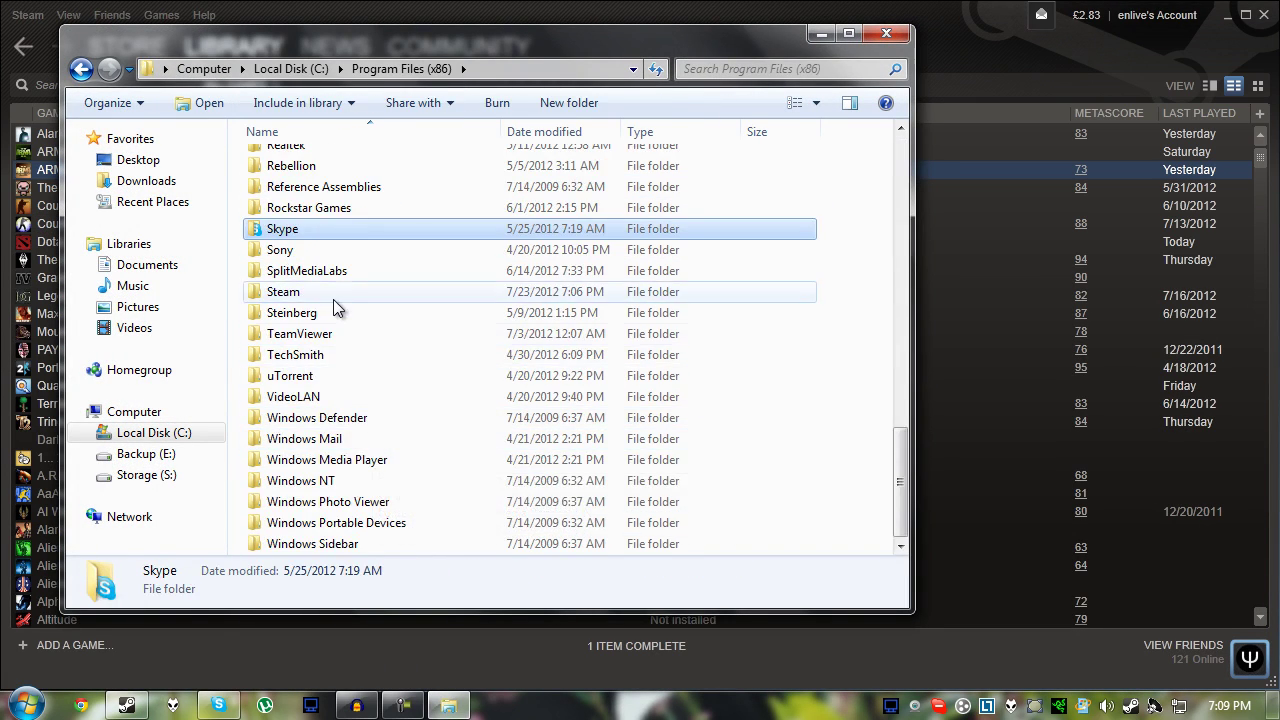
double_click(333, 297)
double_click(347, 412)
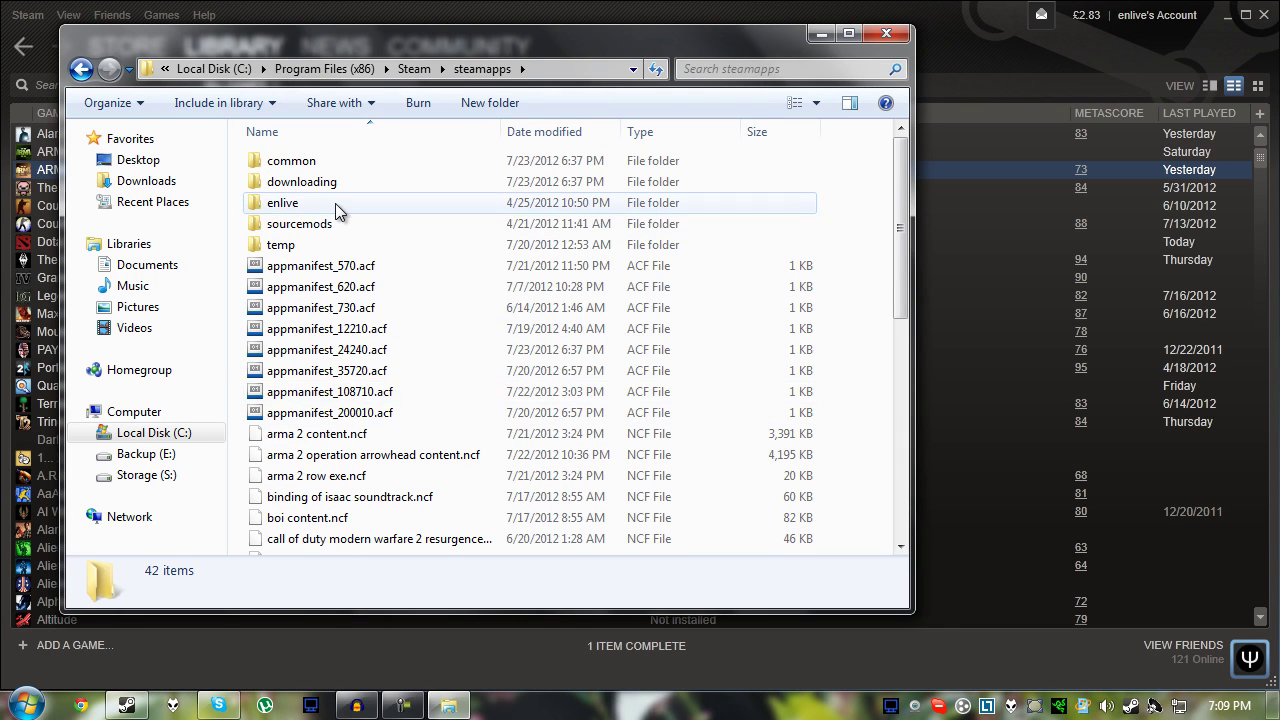
double_click(342, 163)
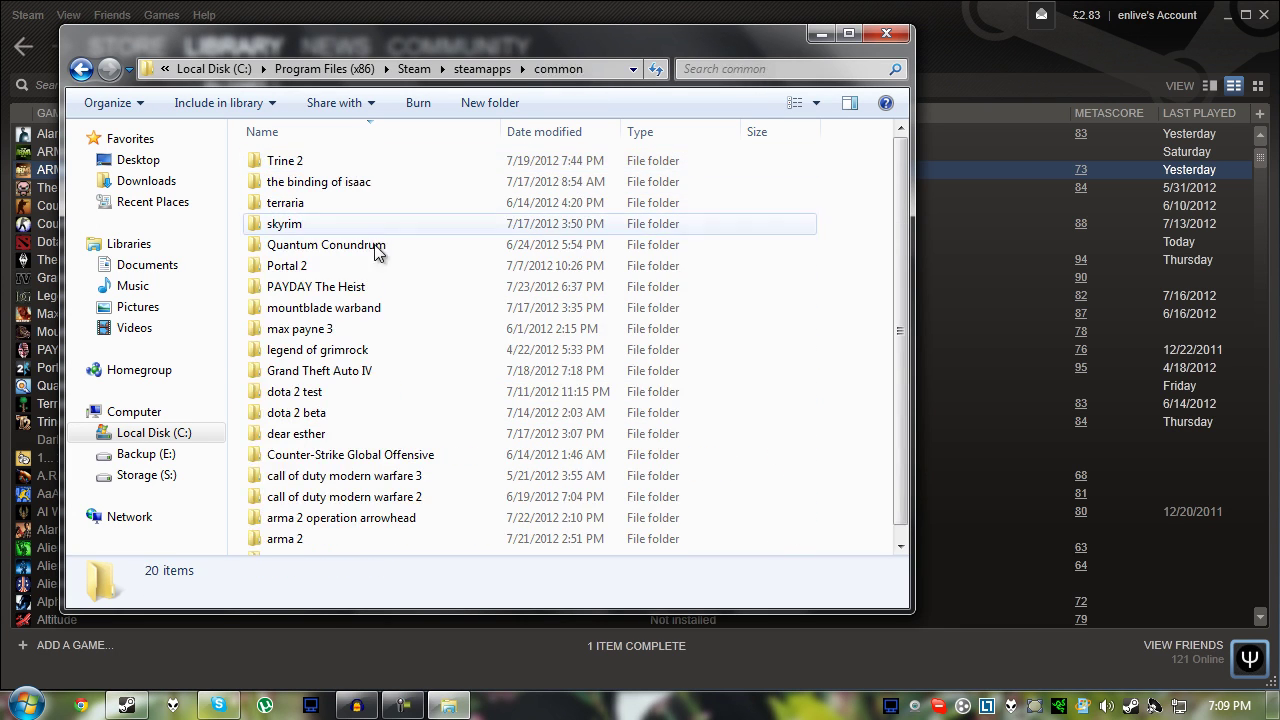
double_click(374, 518)
scroll(392, 286, "down", 1)
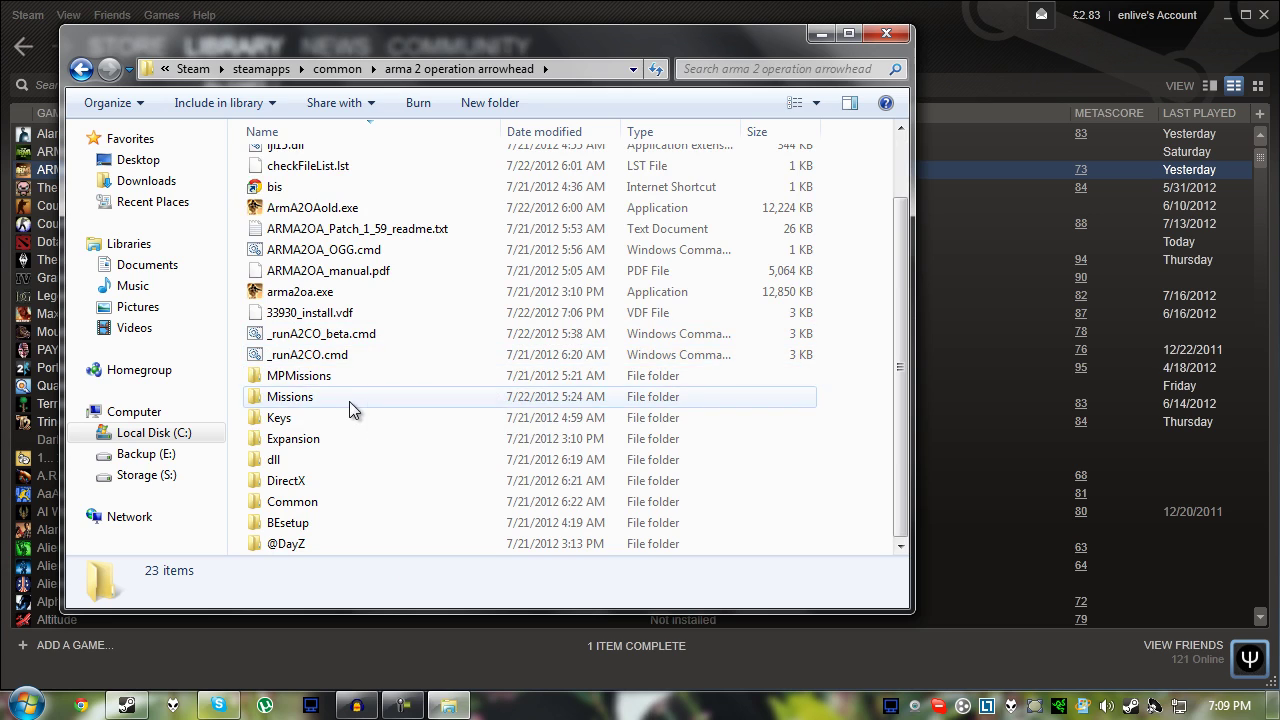
Copy arma2oa.exe from the Expansion\beta folder and return to the arma 2 operation arrowhead folder
double_click(343, 443)
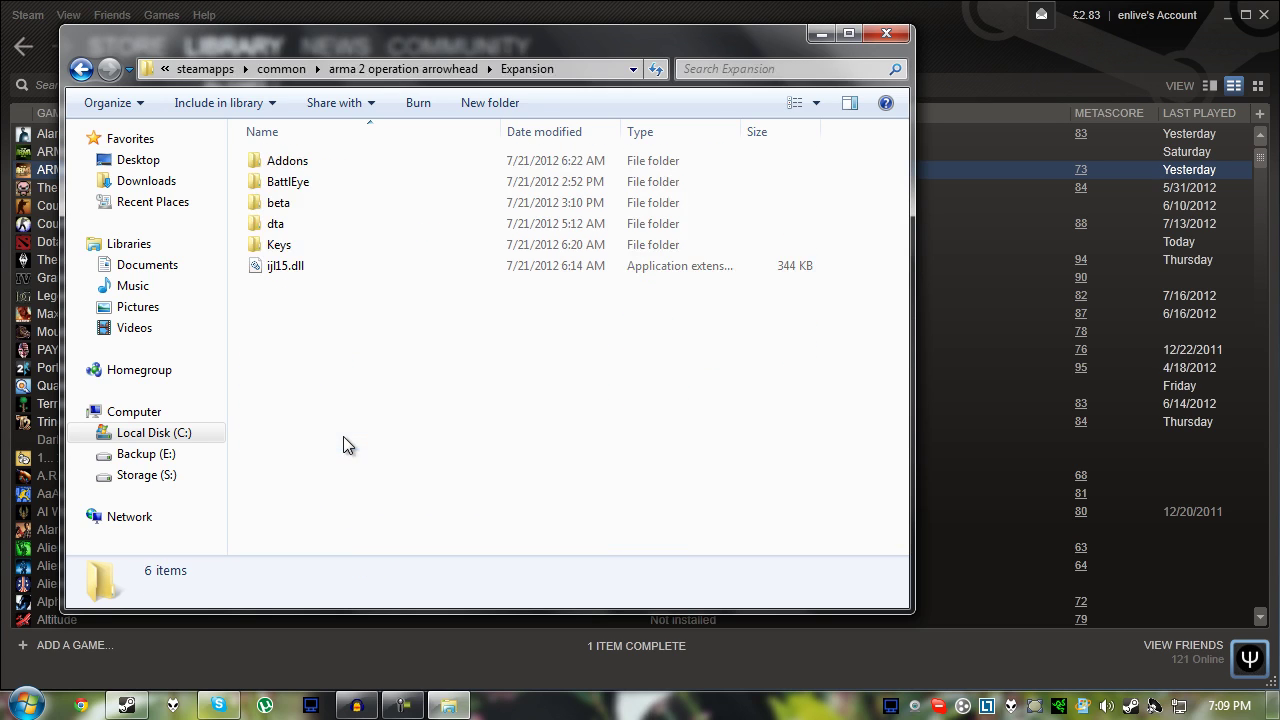
double_click(324, 202)
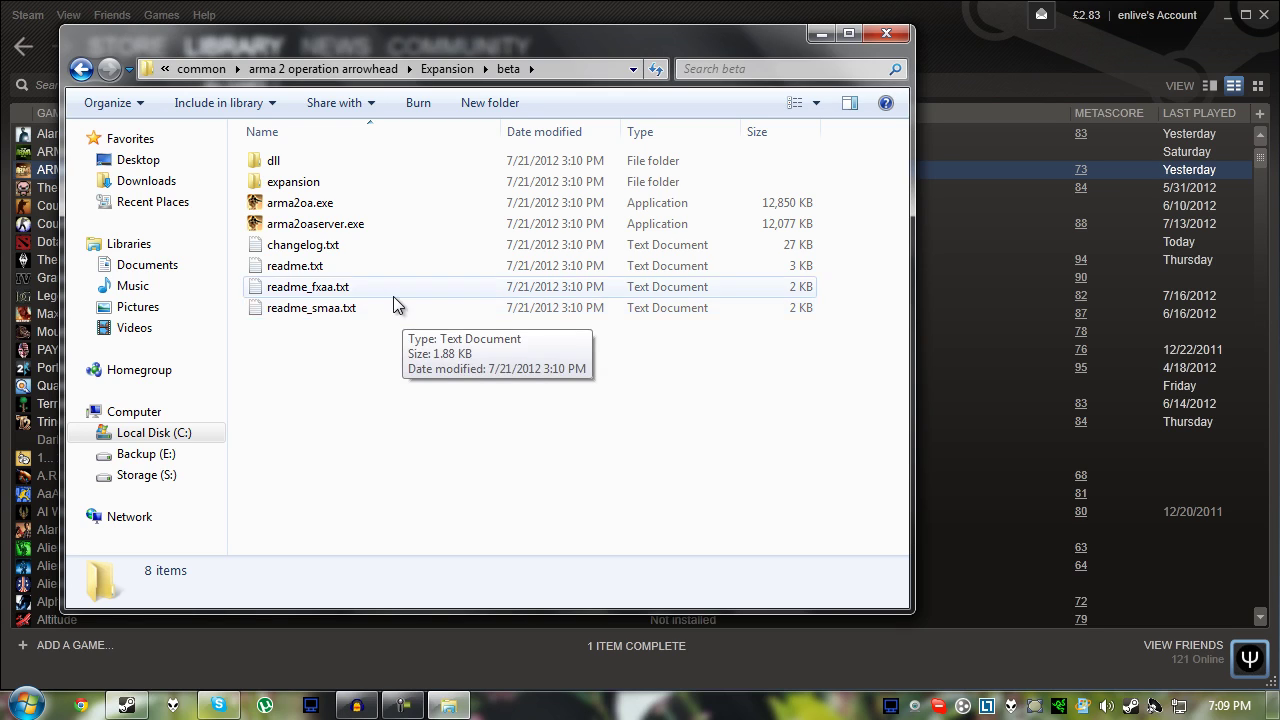
left_click(382, 203)
key("BackSpace")
key("BackSpace")
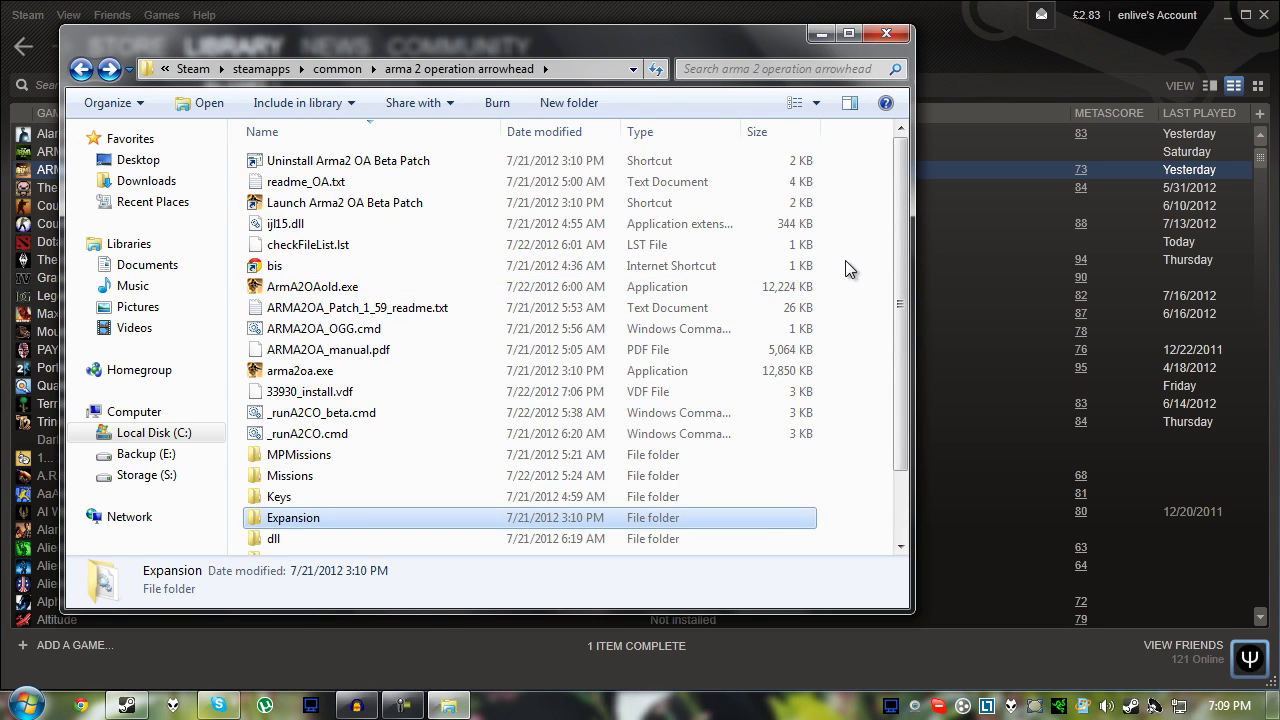
Delete the existing backup ArmA2OAold.exe from the arma 2 operation arrowhead folder
left_click(843, 262)
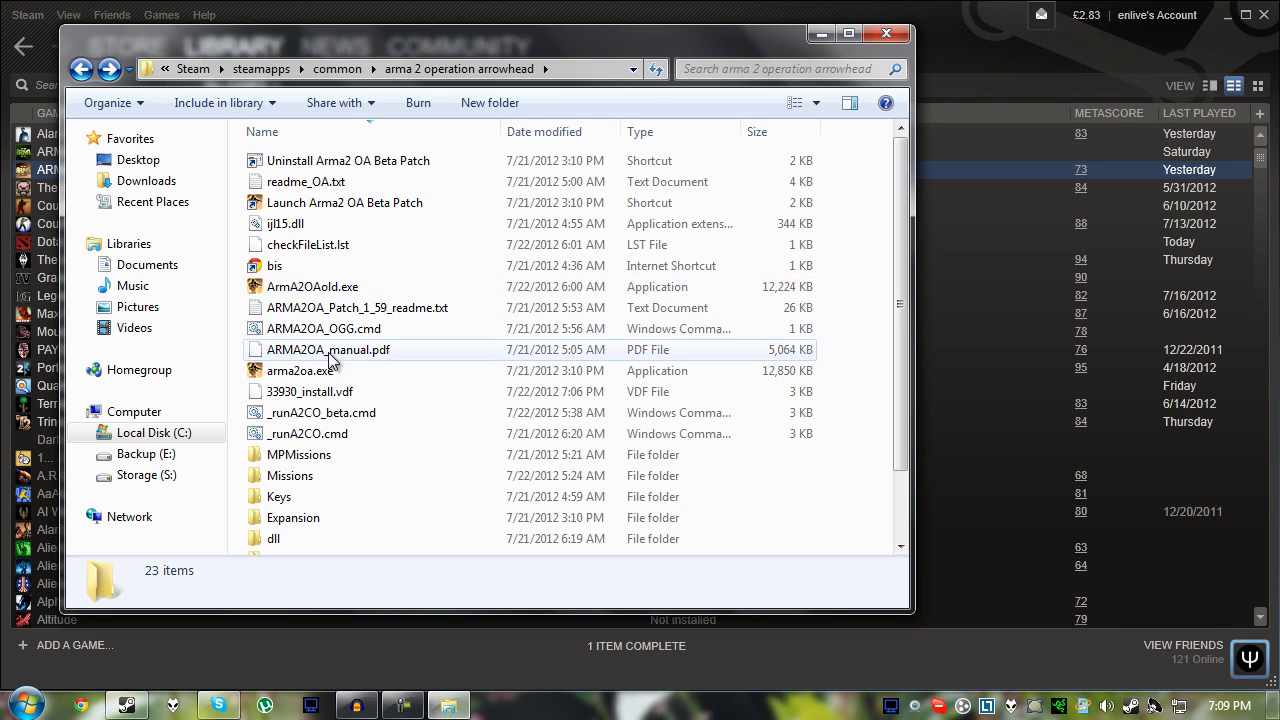
left_click(346, 288)
key("Delete")
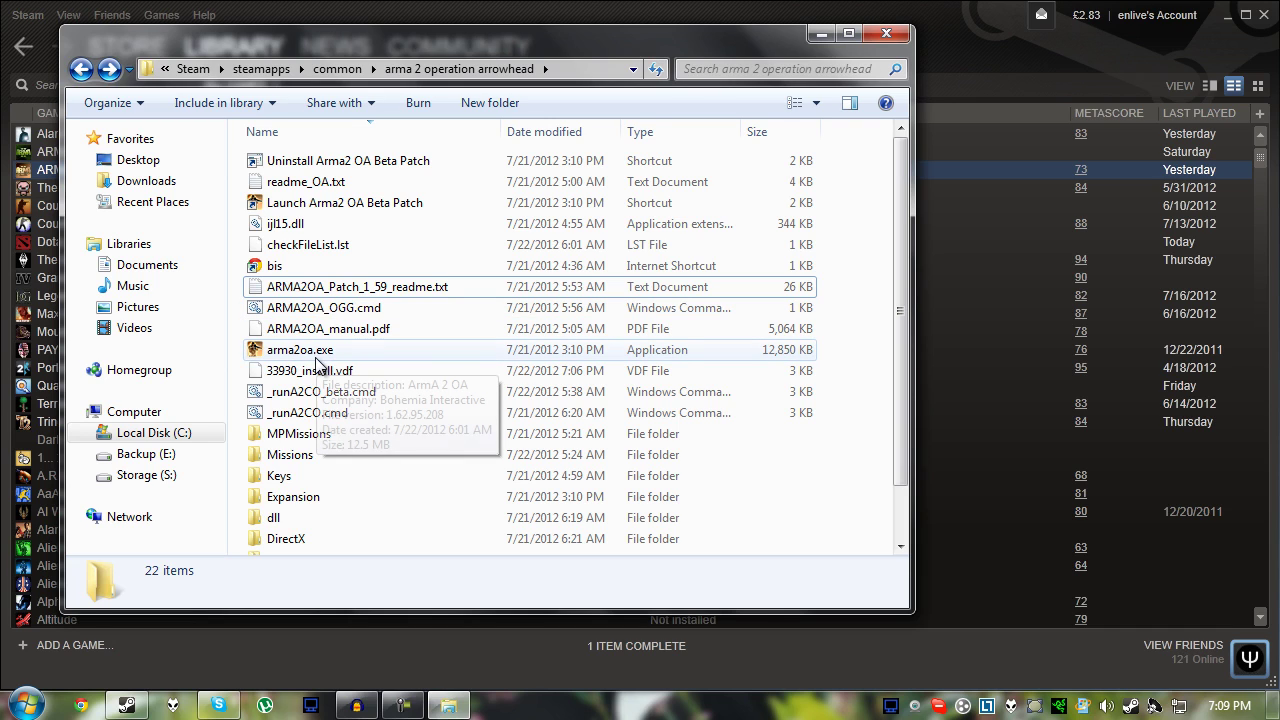
Rename the game folder's arma2oa.exe to arma2oaold.exe, paste the beta arma2oa.exe beside it and close the folder window
left_click(314, 354)
left_click(314, 354)
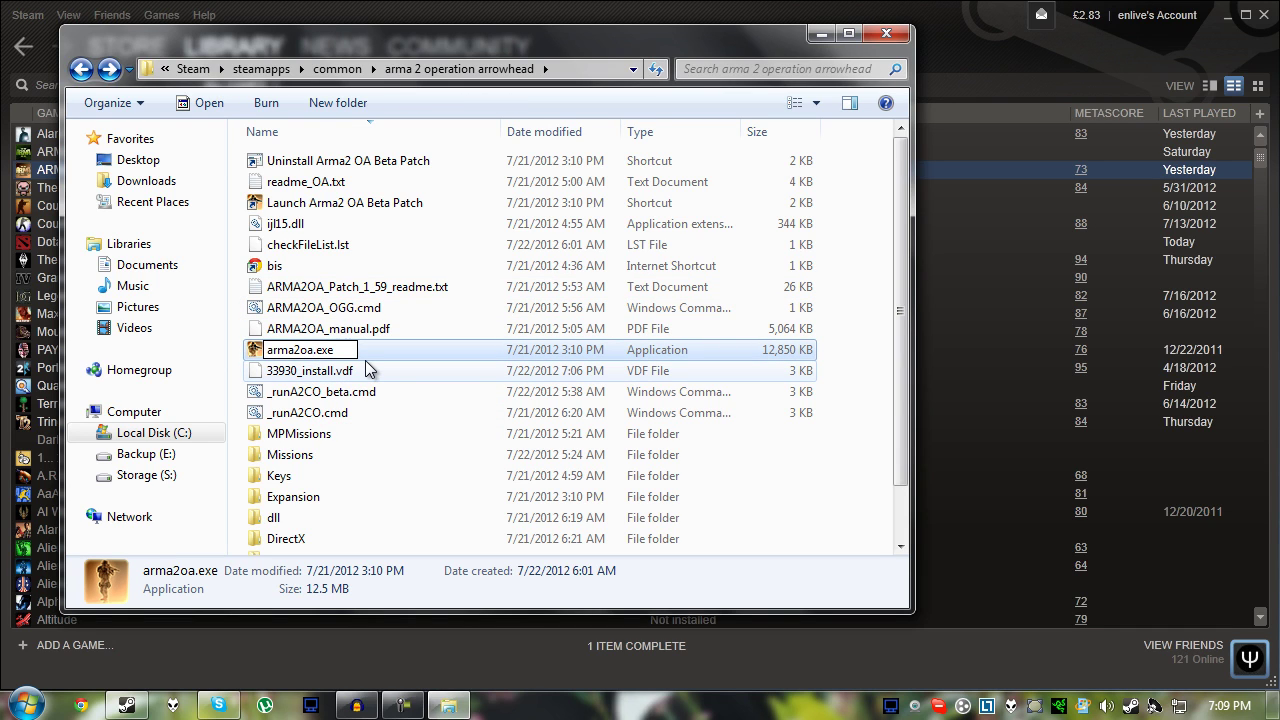
type("old")
key("Return")
key("ctrl+v")
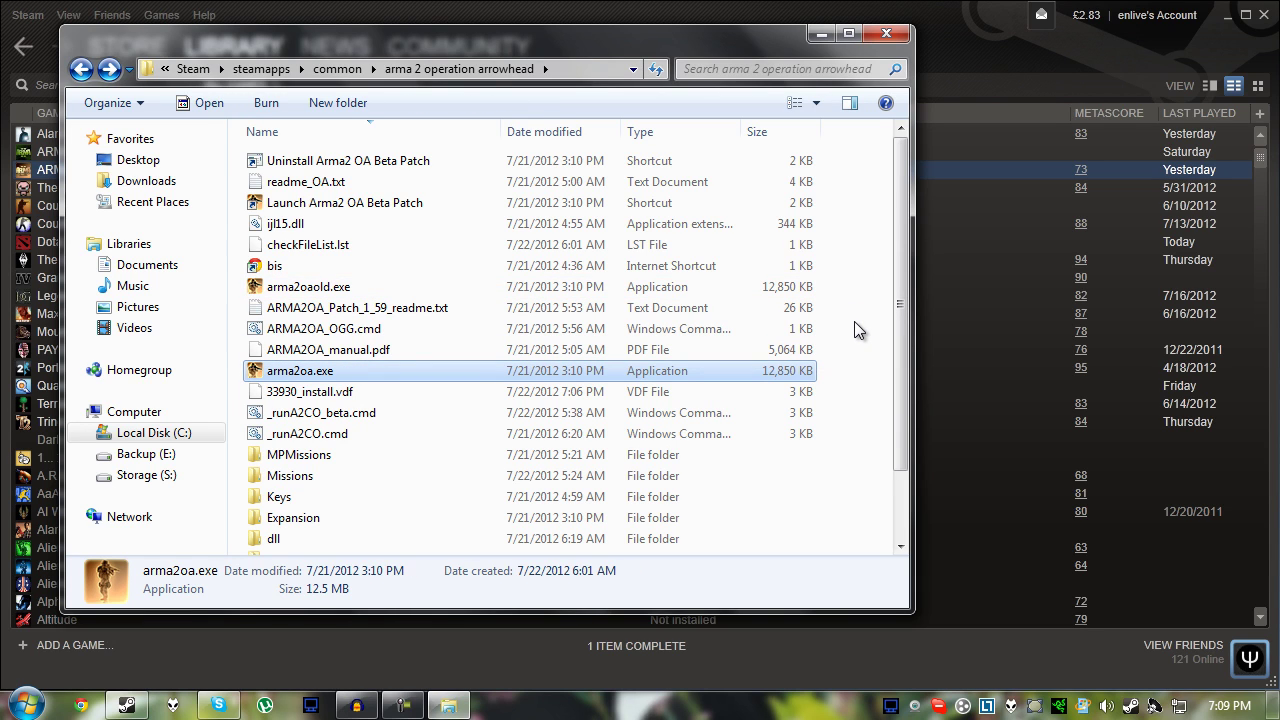
left_click(875, 38)
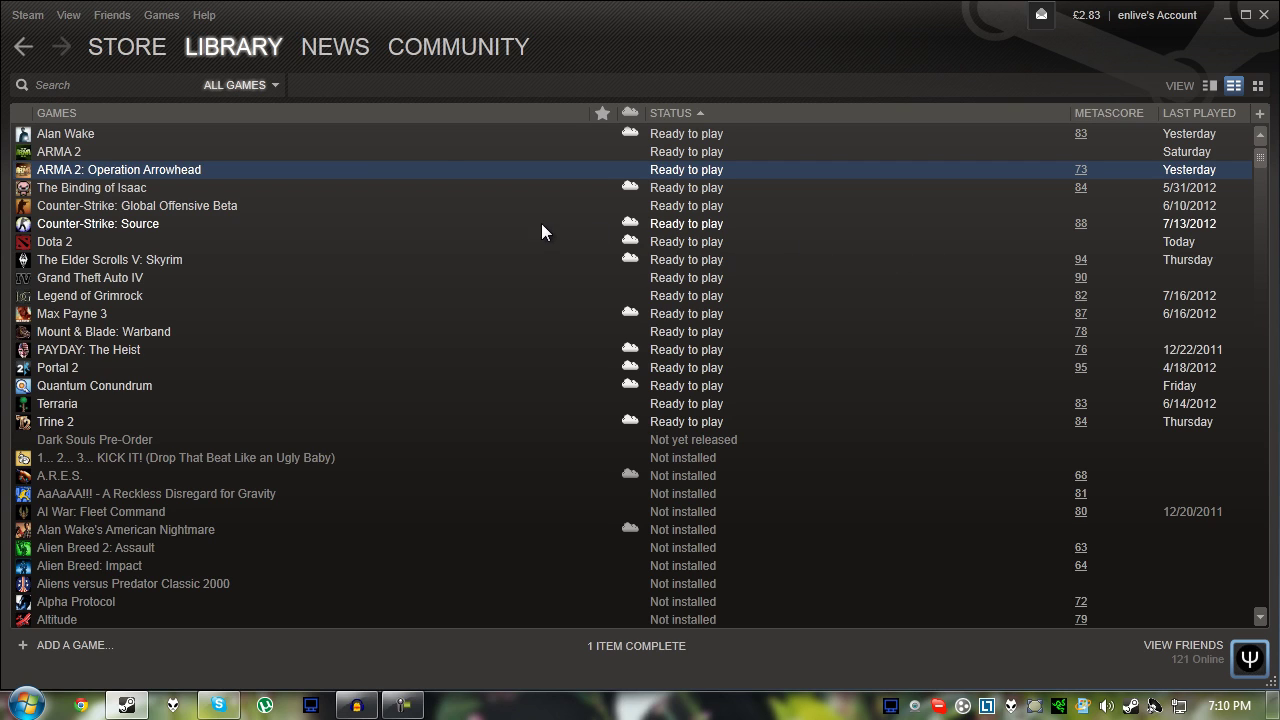
Recheck the launch options of ARMA 2: Operation Arrowhead, accept them as they are and close the game's properties
right_click(436, 171)
left_click(522, 558)
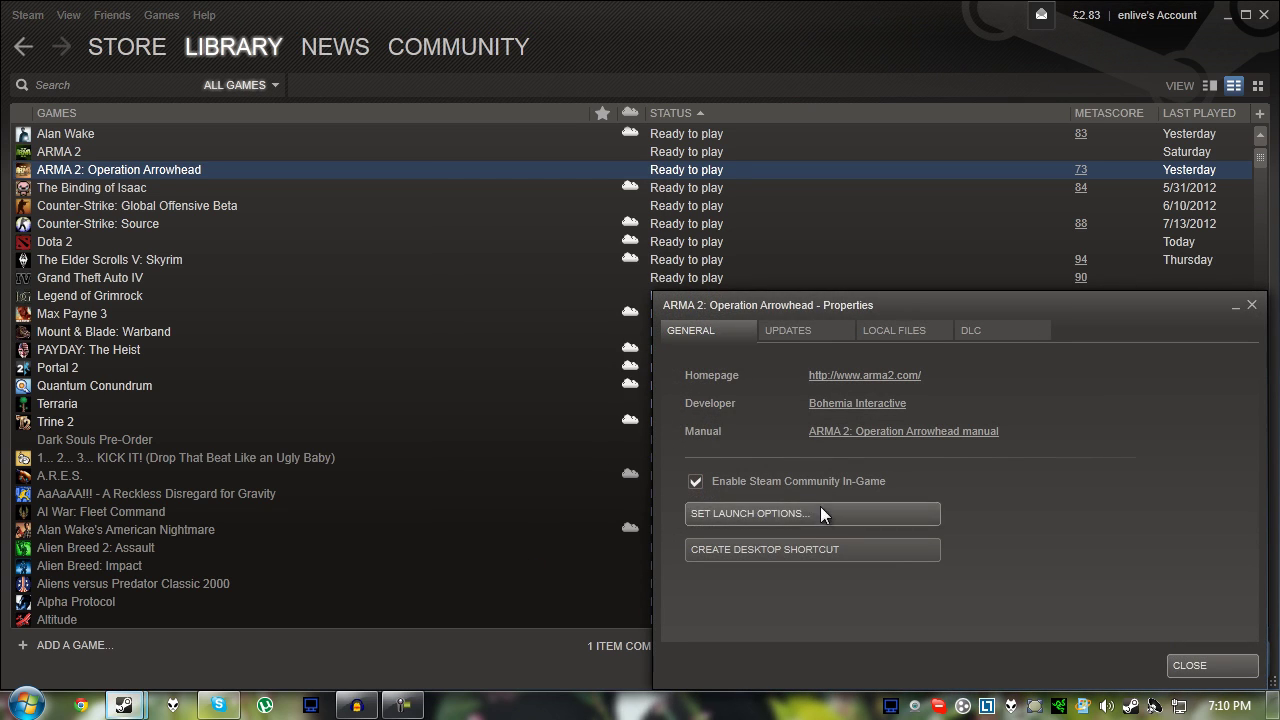
left_click(820, 512)
left_click(474, 358)
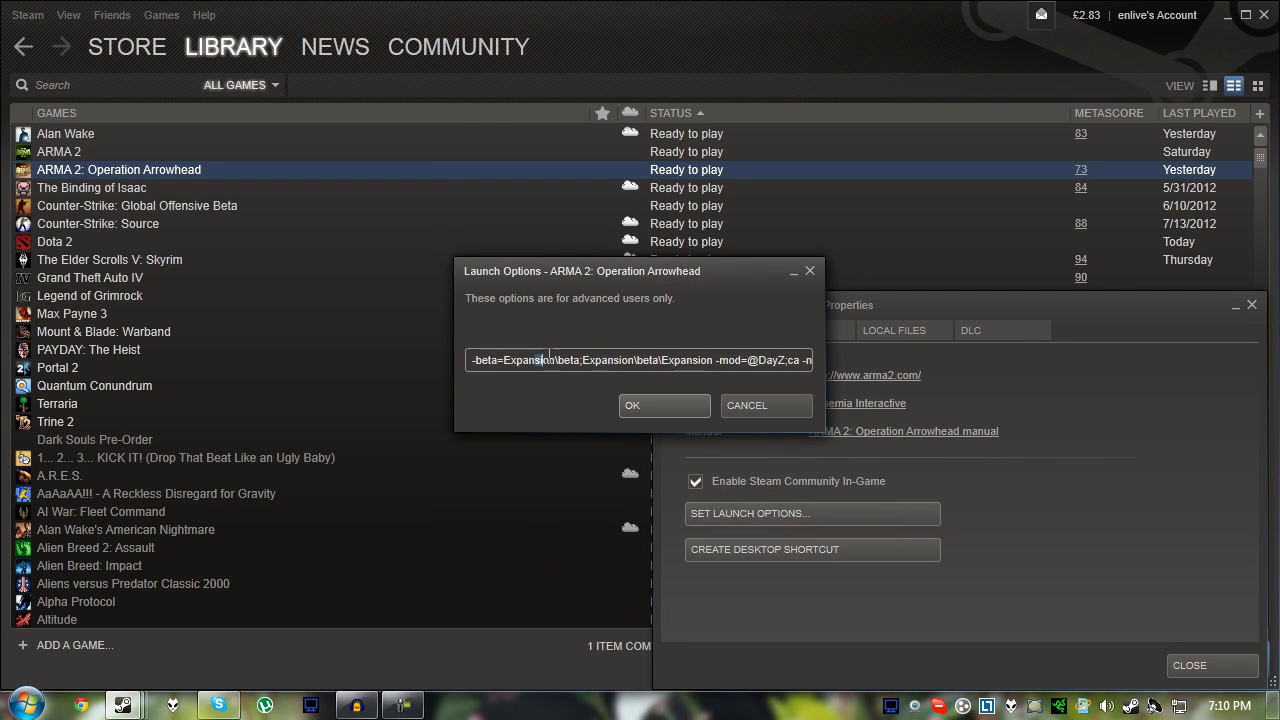
left_click(646, 360)
left_click_drag(646, 360, 752, 364)
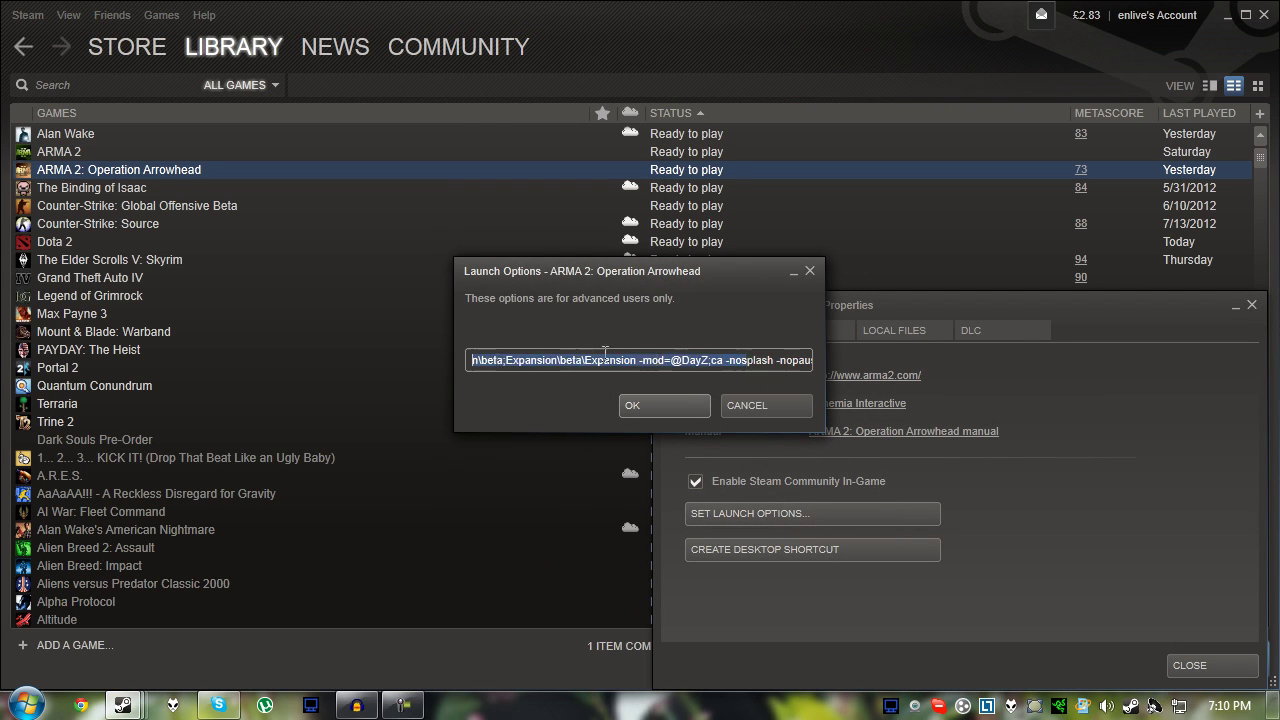
left_click(632, 405)
left_click_drag(1108, 310, 455, 168)
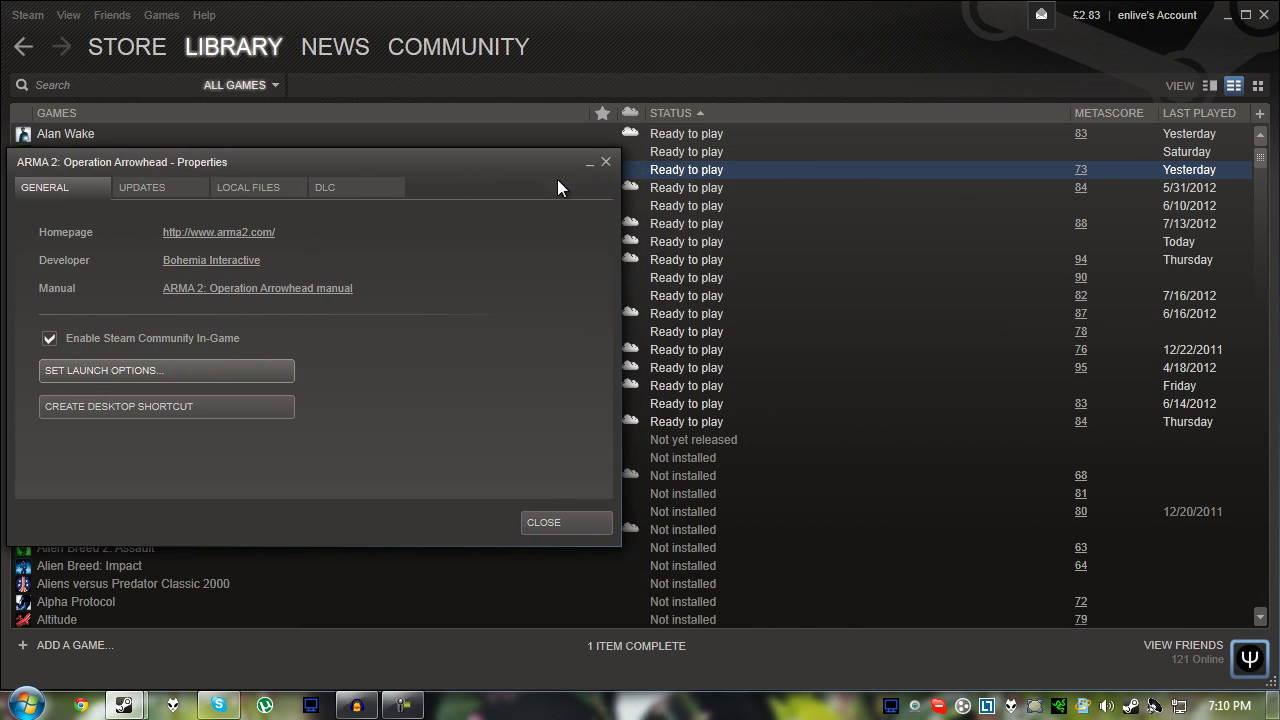
left_click_drag(557, 170, 600, 167)
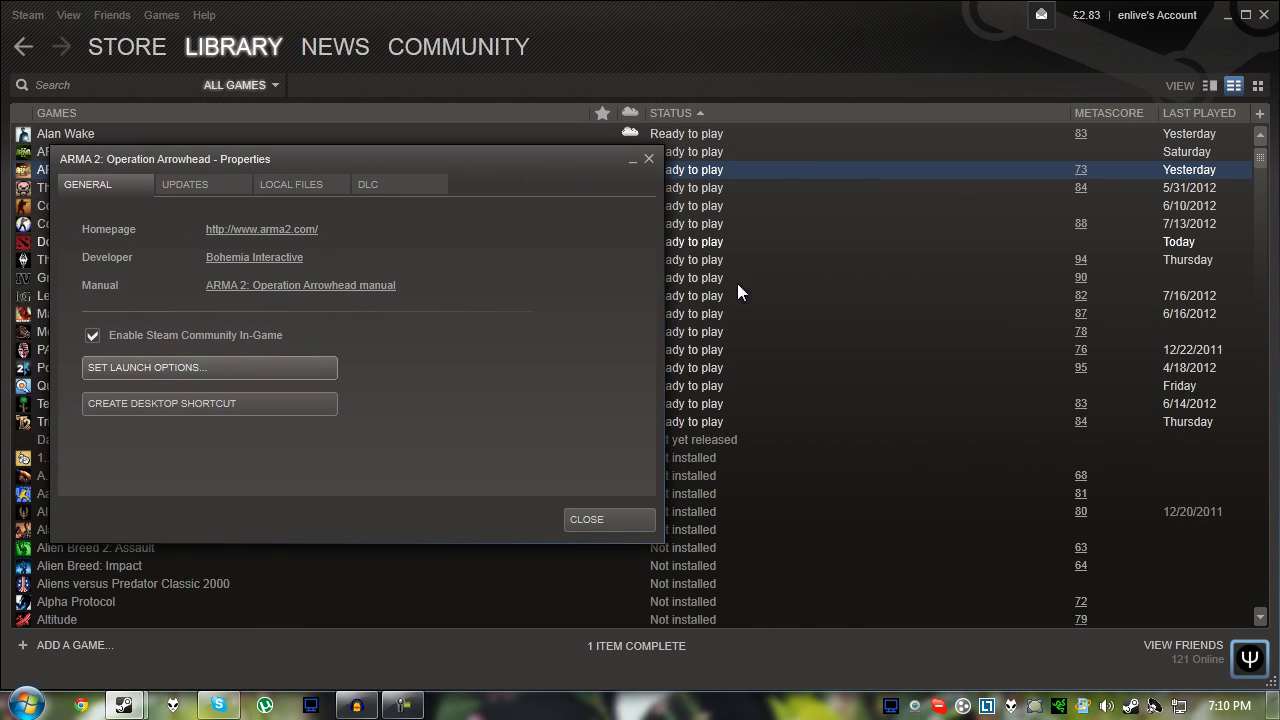
left_click(649, 159)
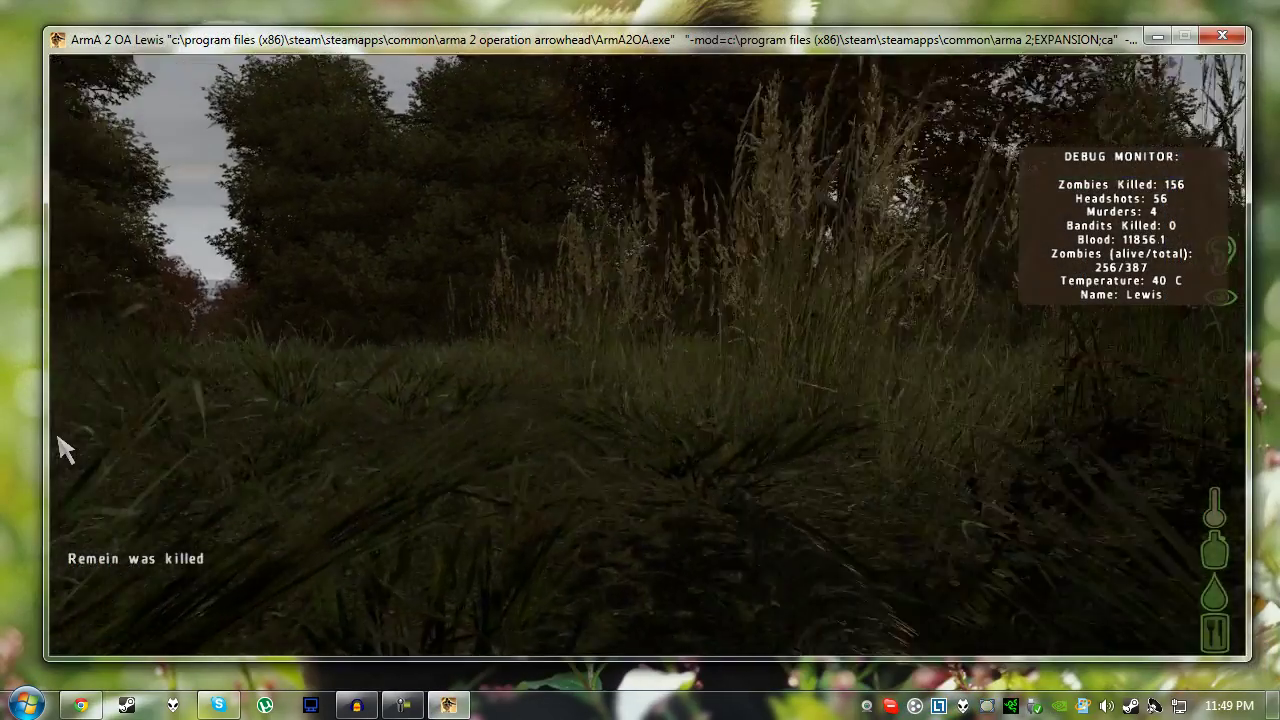
Examine the character's location on the in-game DayZ map around the area north of Chernogorsk
key("w")
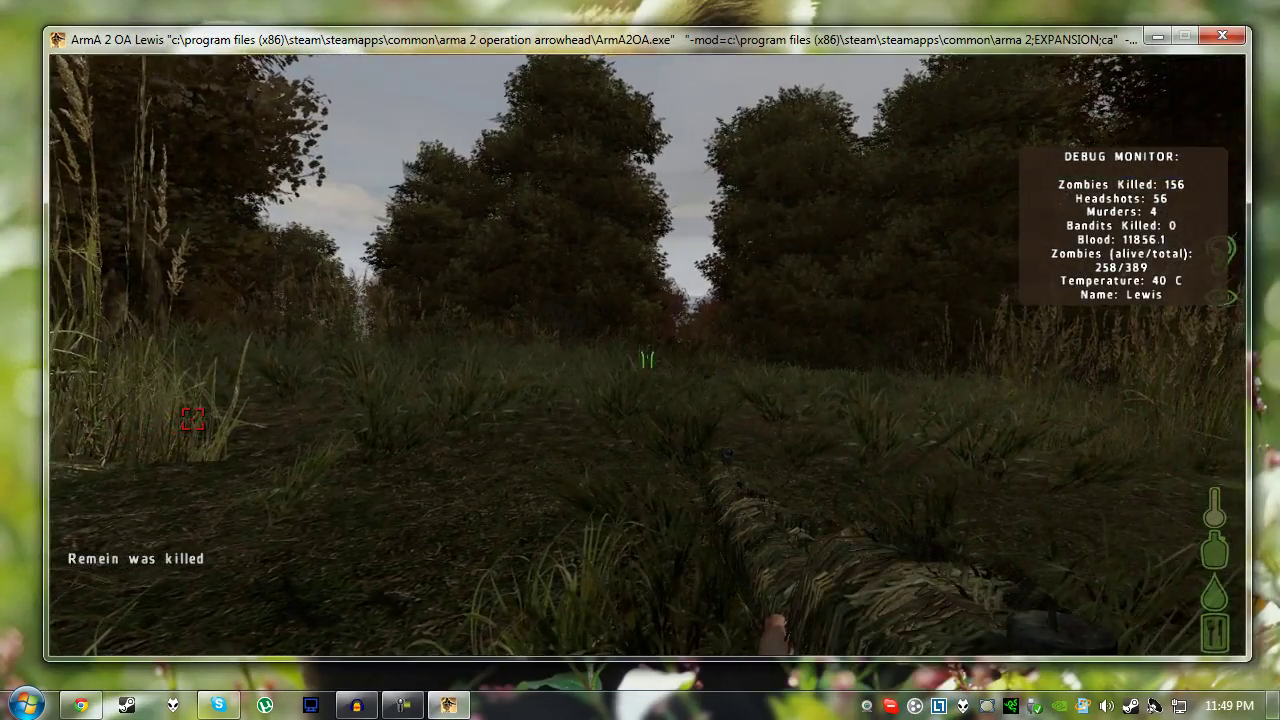
key("m")
scroll(798, 437, "down", 6)
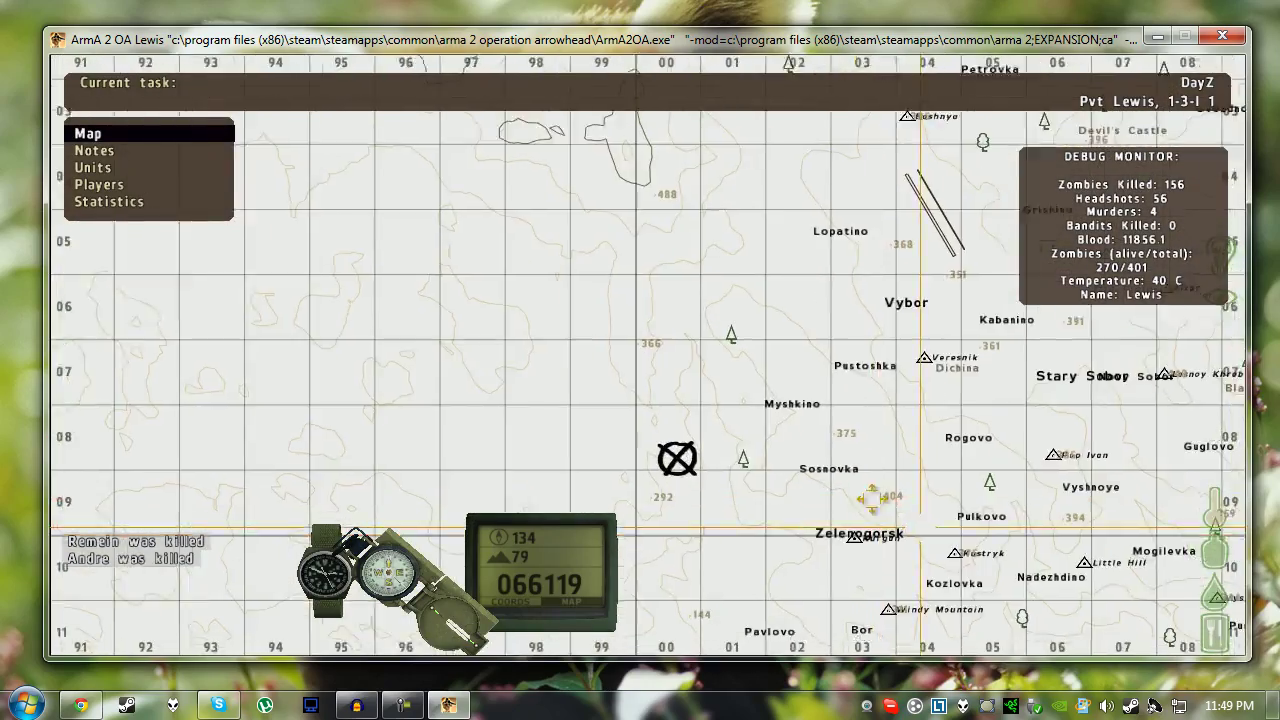
scroll(620, 458, "up", 6)
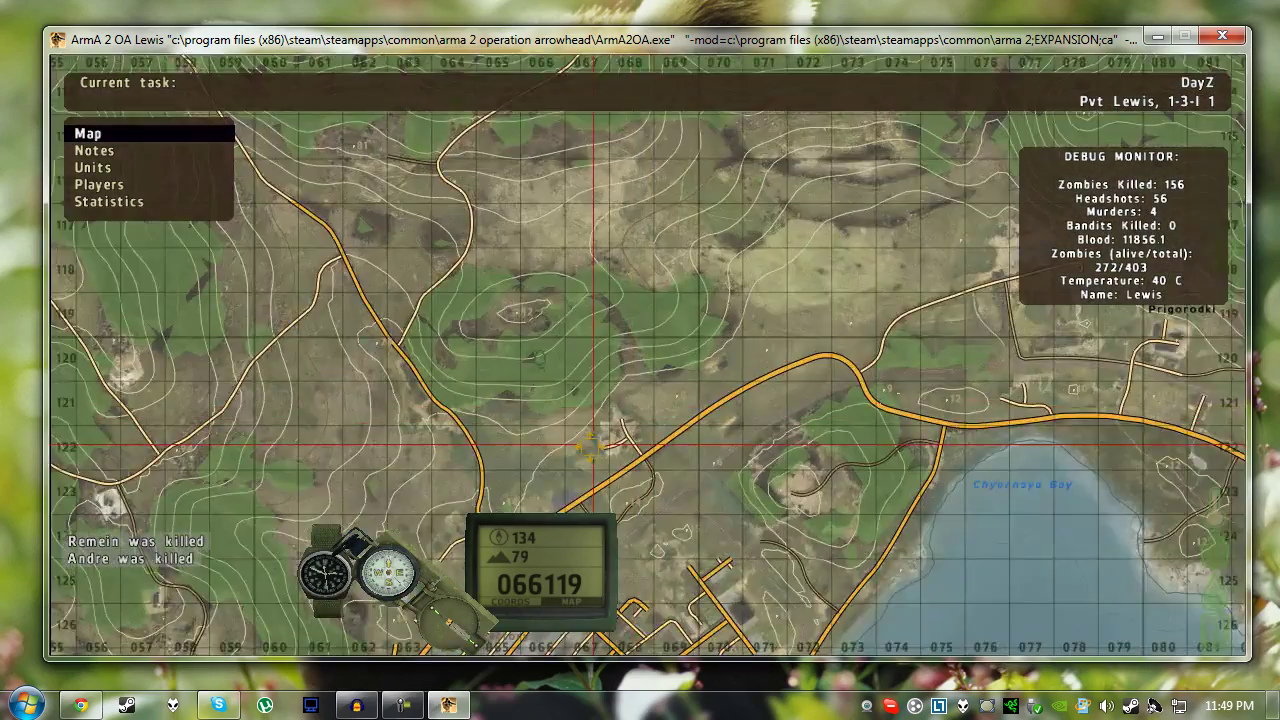
left_click_drag(590, 445, 638, 376)
Check which Steam account is signed in, then return to the game and leave the map
left_click(1130, 705)
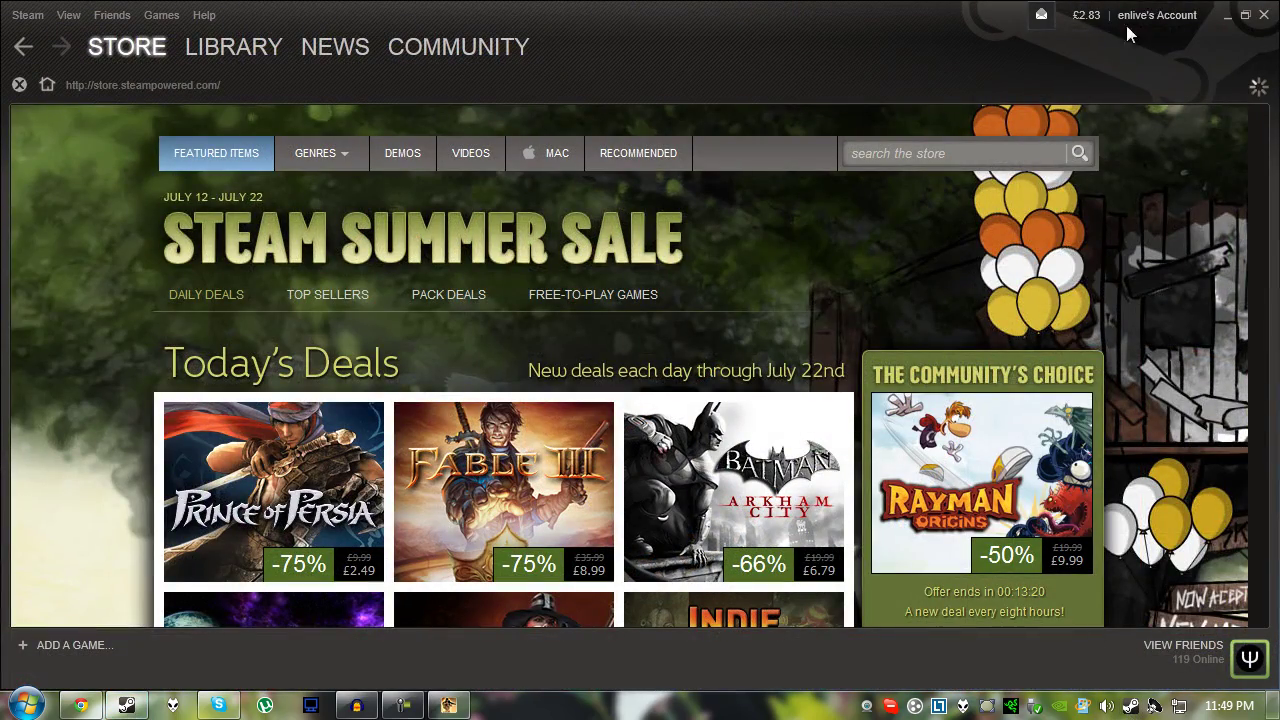
left_click(1227, 15)
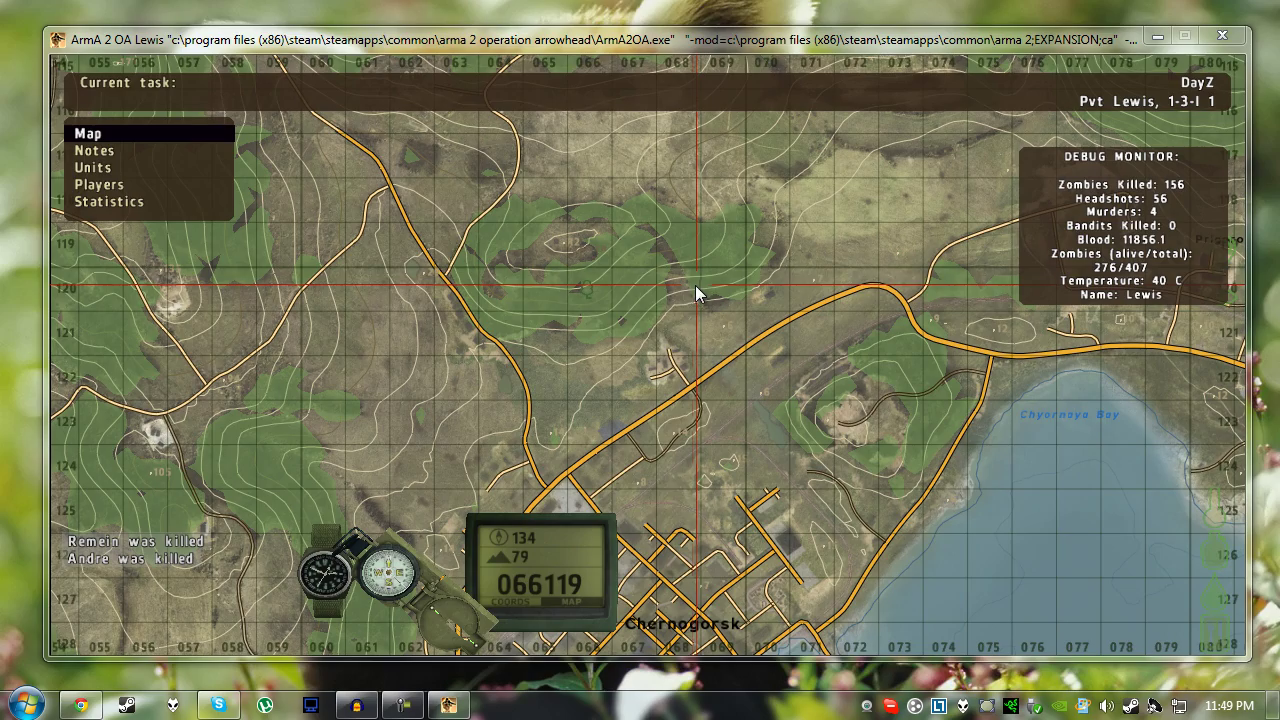
left_click(626, 362)
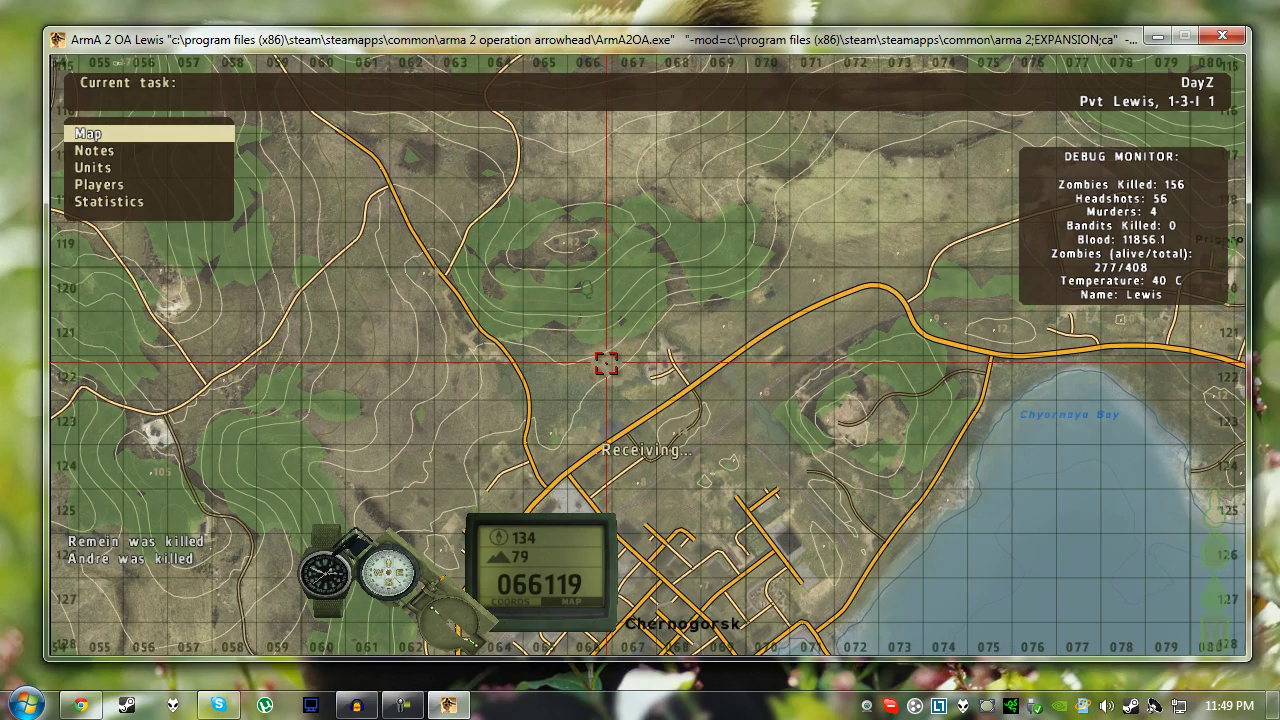
key("m")
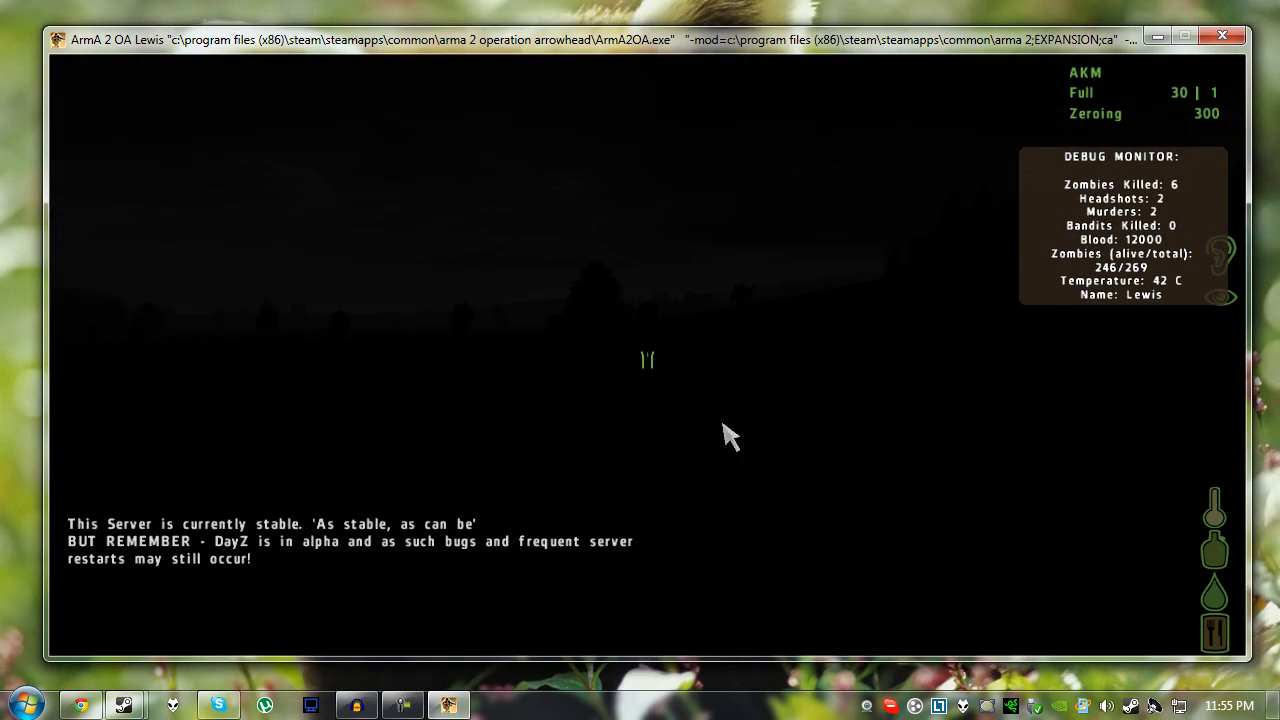
Check the second DayZ character's map around Green Mountain and open its gear inventory
key("m")
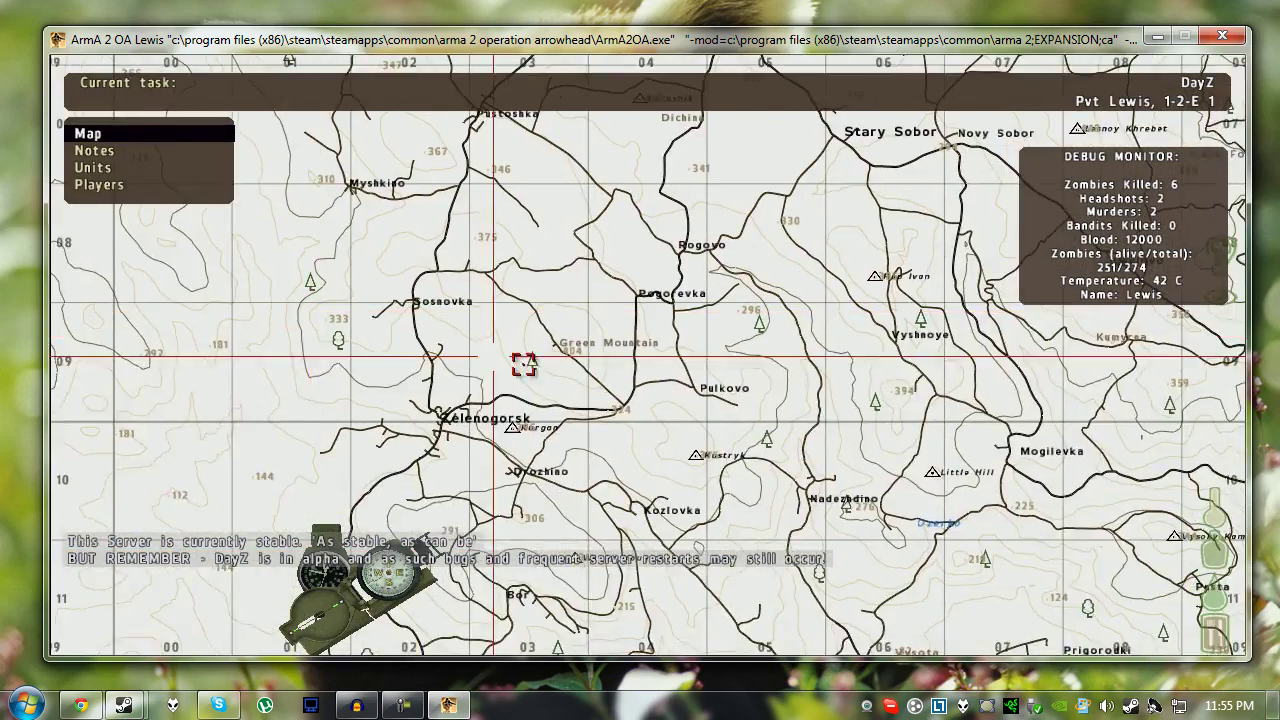
key("m")
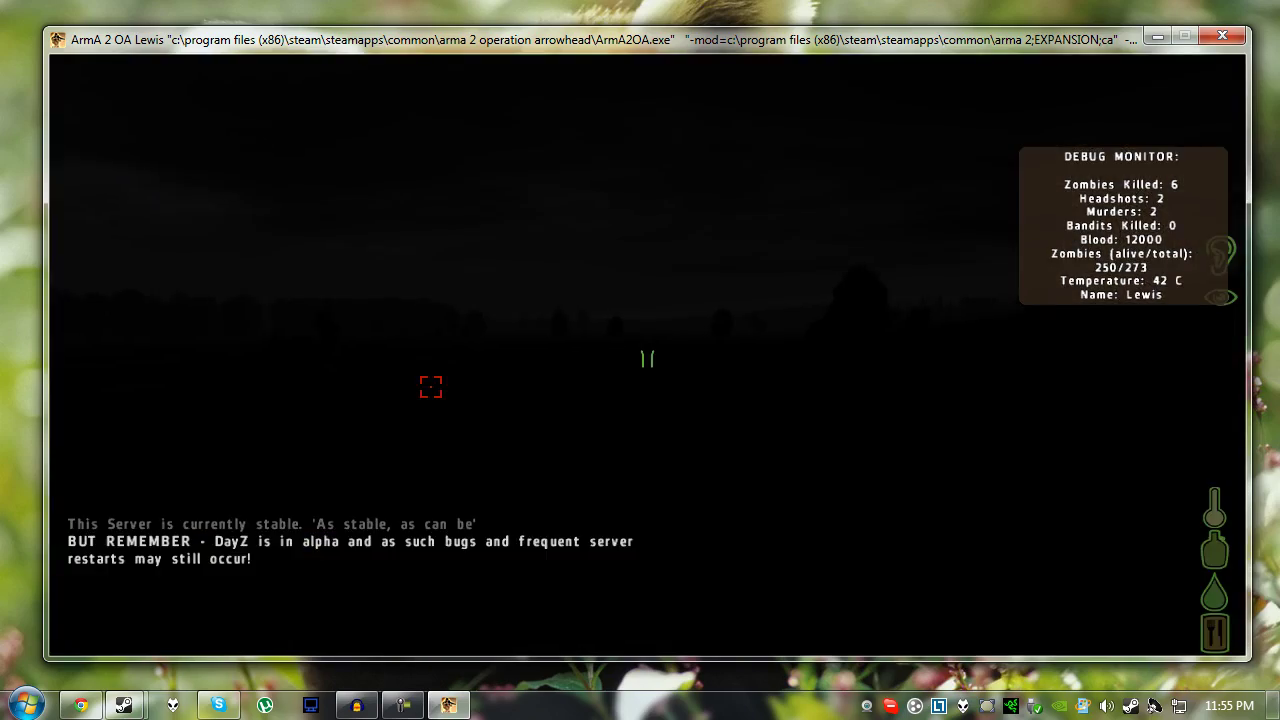
key("g")
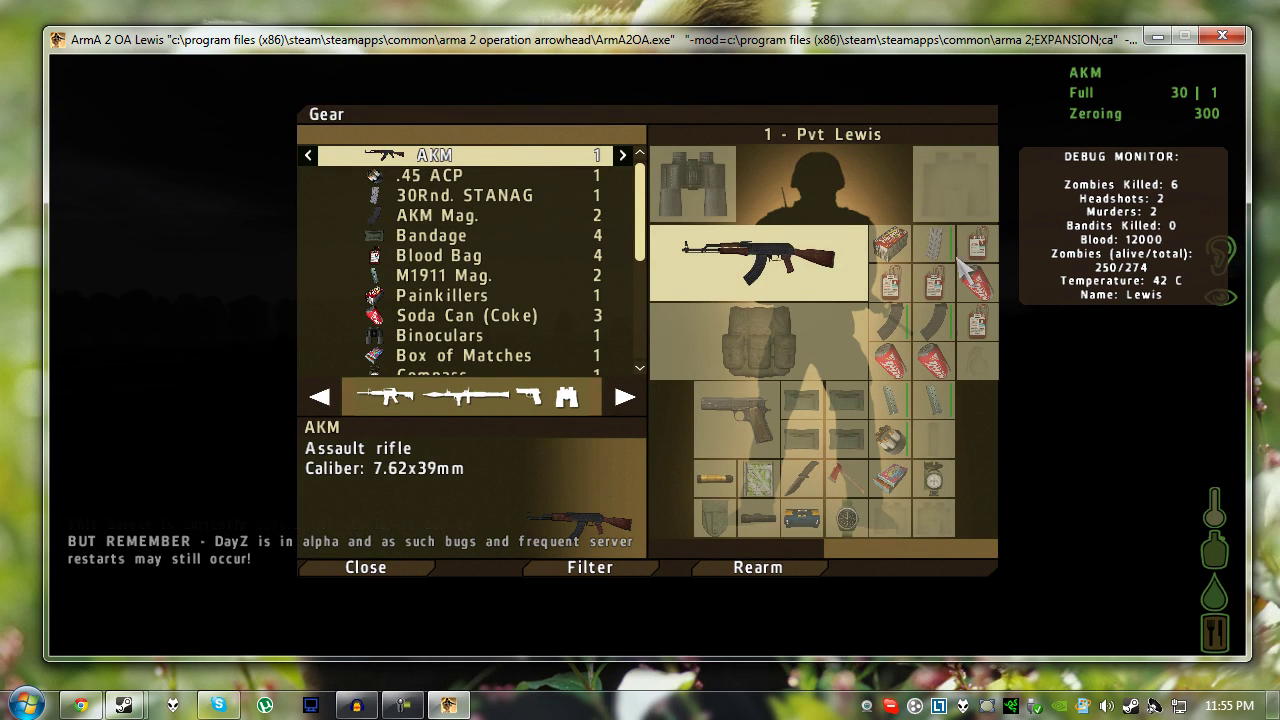
Check the second account's Steam library, minimize it and close the running ARMA 2: Operation Arrowhead game
mouse_move(124, 705)
left_click(160, 620)
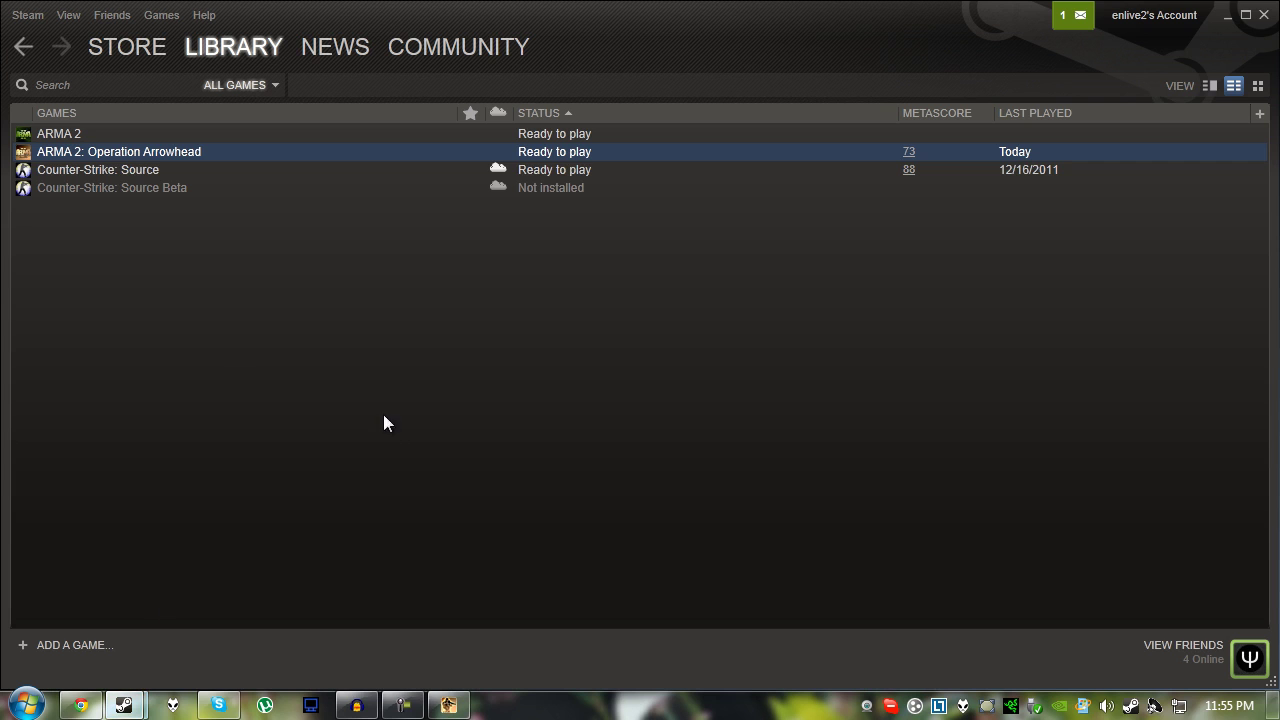
left_click(1228, 16)
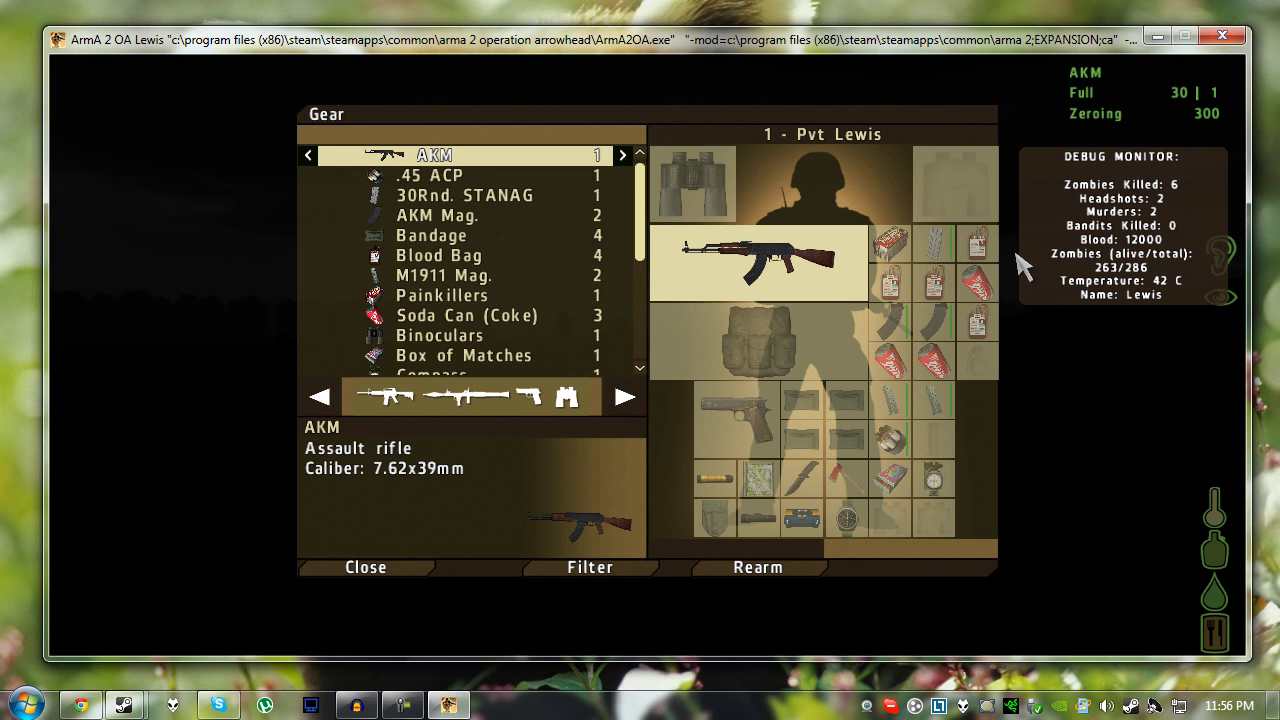
left_click(1222, 35)
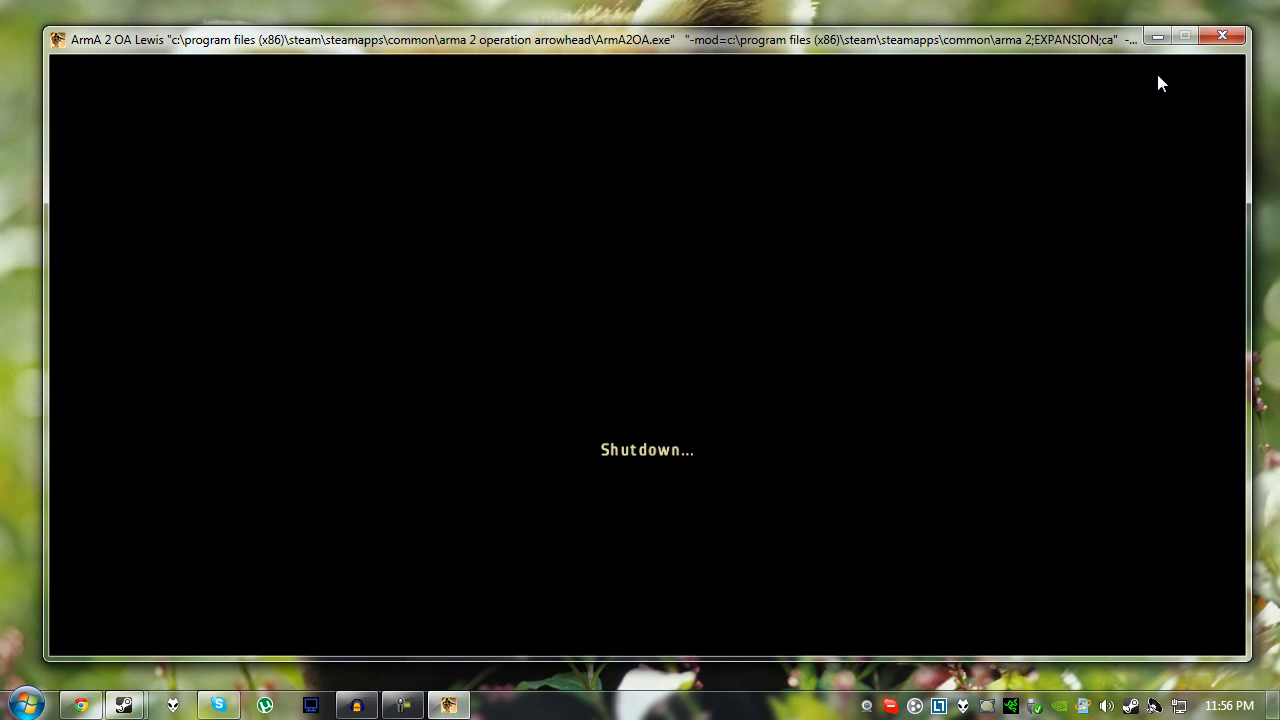